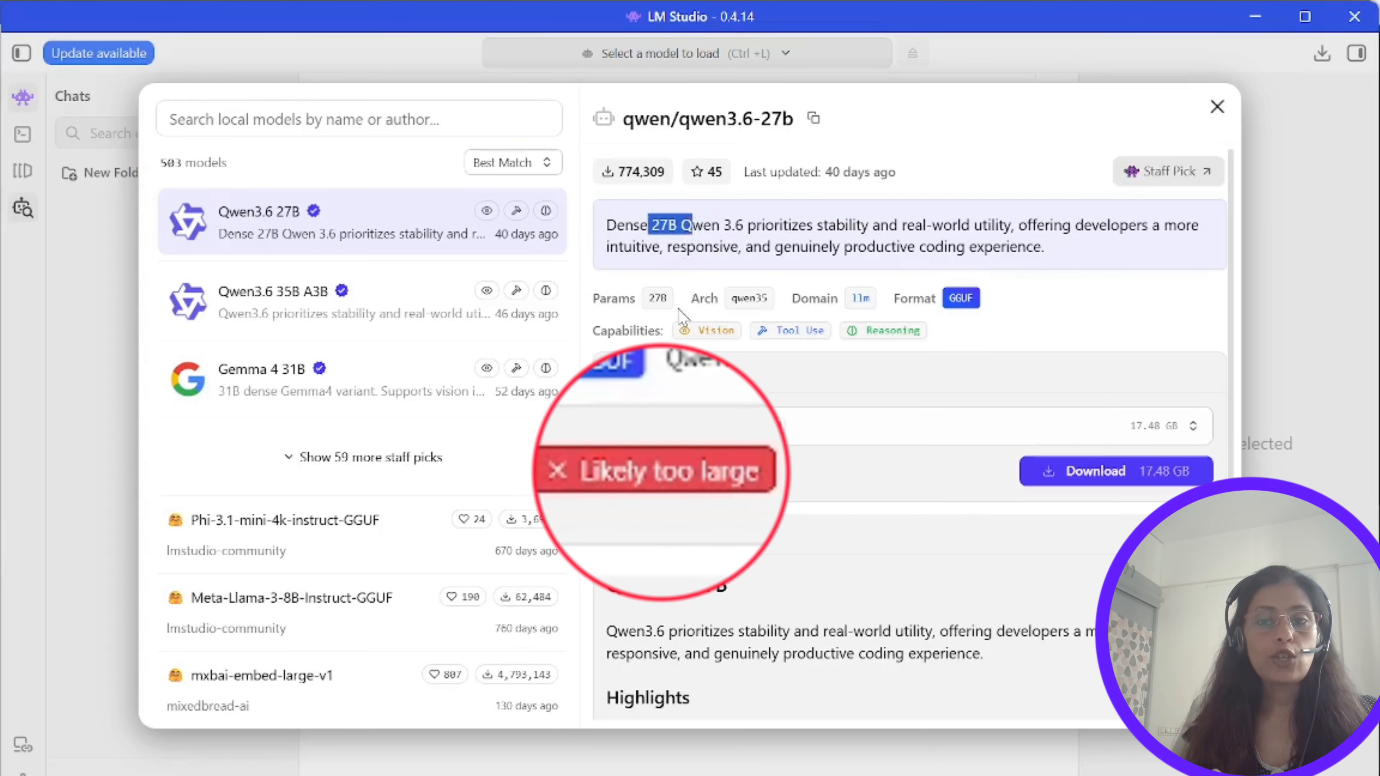
Step: Examine the details and hardware fit of the Qwen3.6 27B and deepseek-r1-qwen-2.5-32B-ablated-GGUF models
{"action": "left_click_drag", "start_coordinate": [652, 299], "coordinate": [767, 300]}
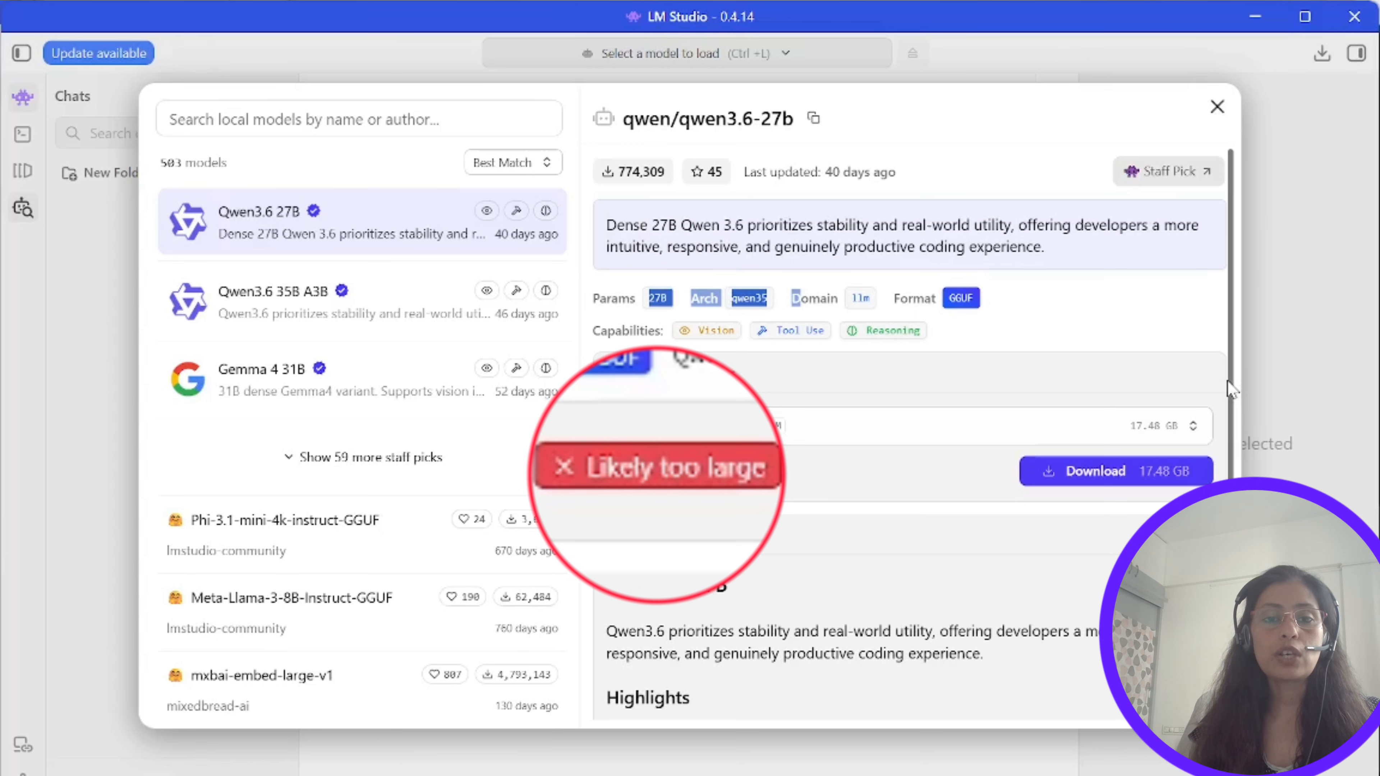
{"action": "left_click_drag", "start_coordinate": [1231, 389], "coordinate": [1232, 521]}
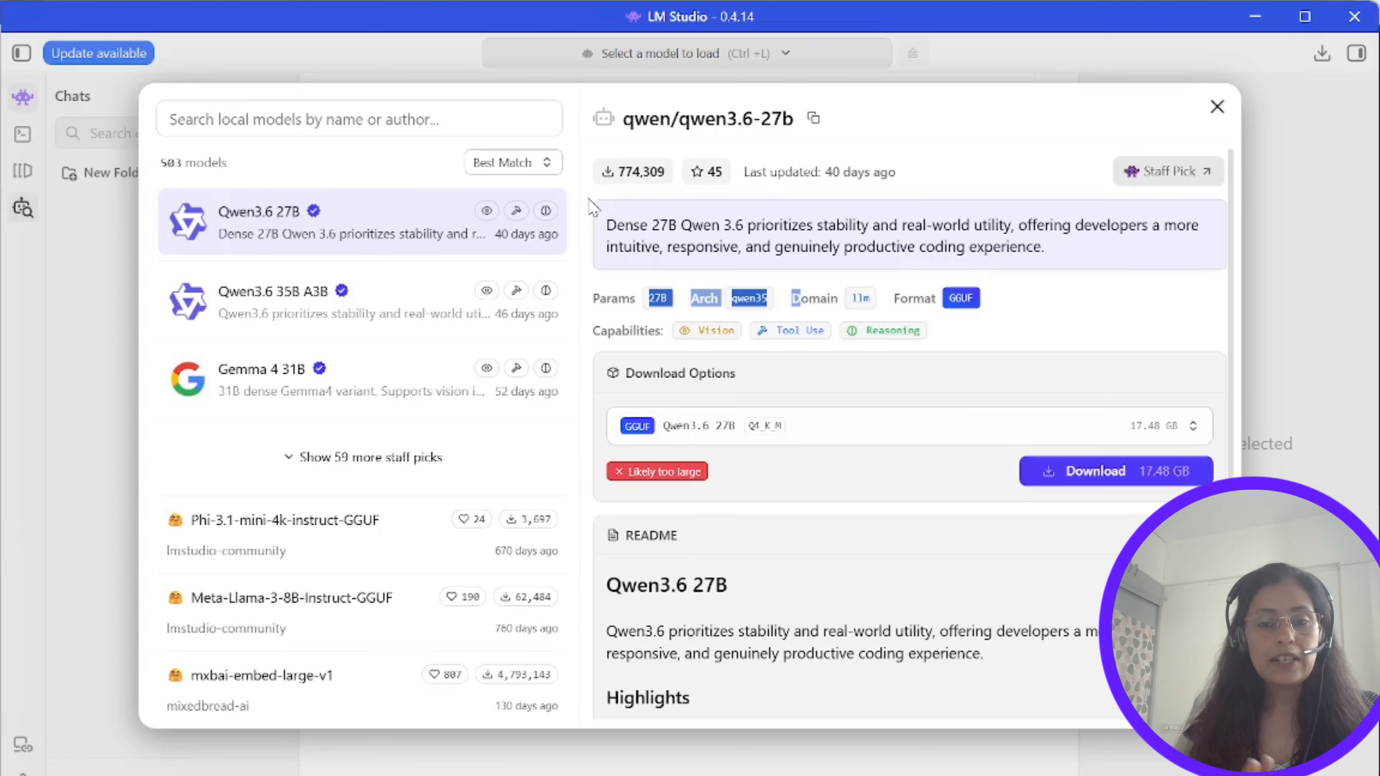
{"action": "scroll", "coordinate": [565, 343], "scroll_direction": "down", "scroll_amount": 10}
{"action": "left_click", "coordinate": [320, 256]}
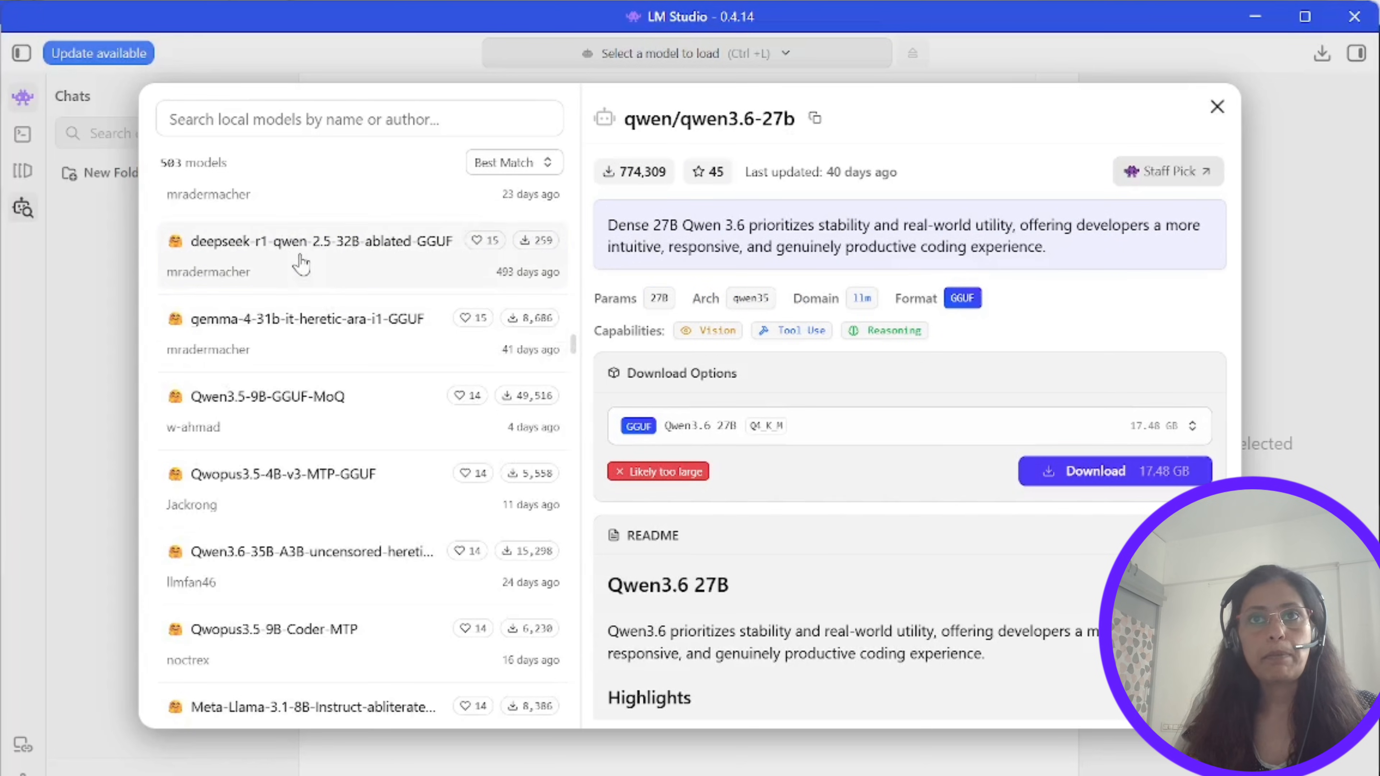
{"action": "scroll", "coordinate": [1231, 370], "scroll_direction": "down", "scroll_amount": 10}
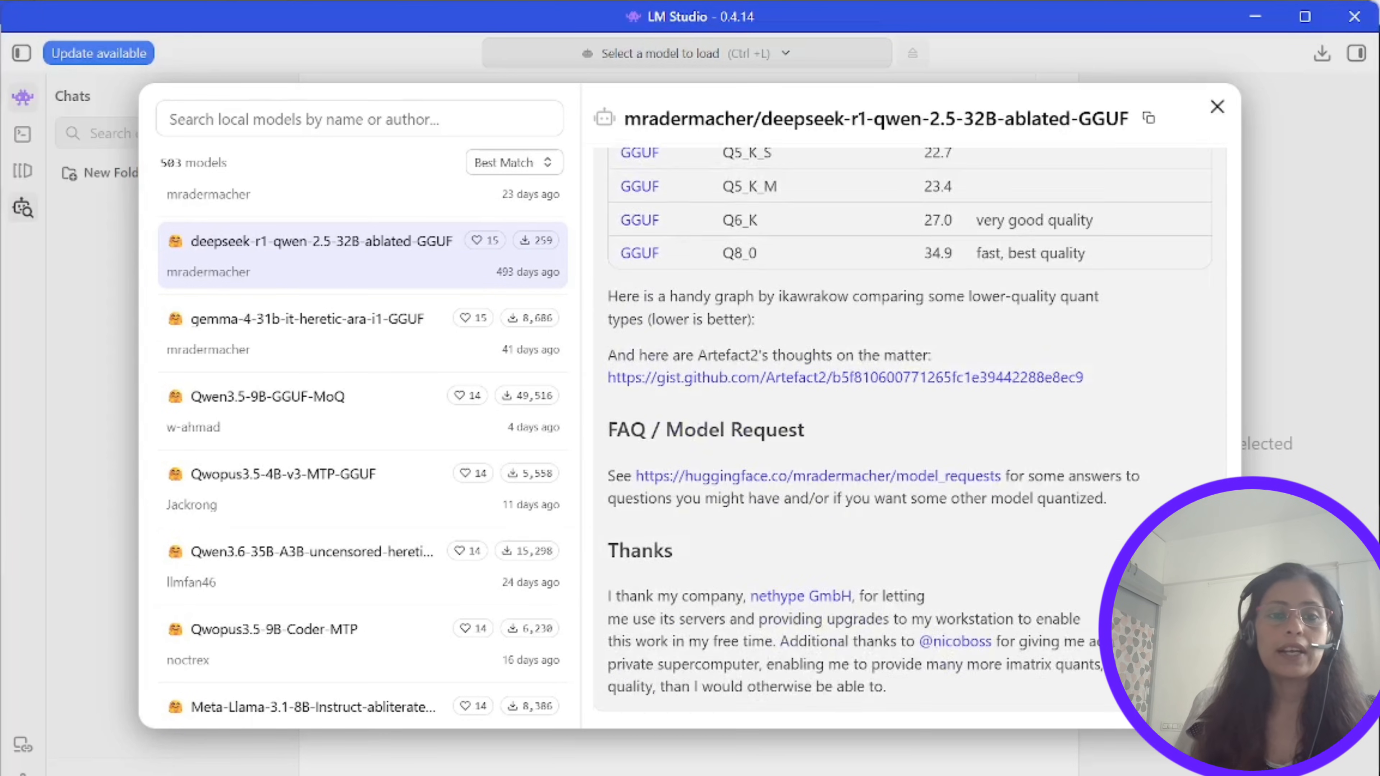
{"action": "scroll", "coordinate": [1210, 422], "scroll_direction": "up", "scroll_amount": 12}
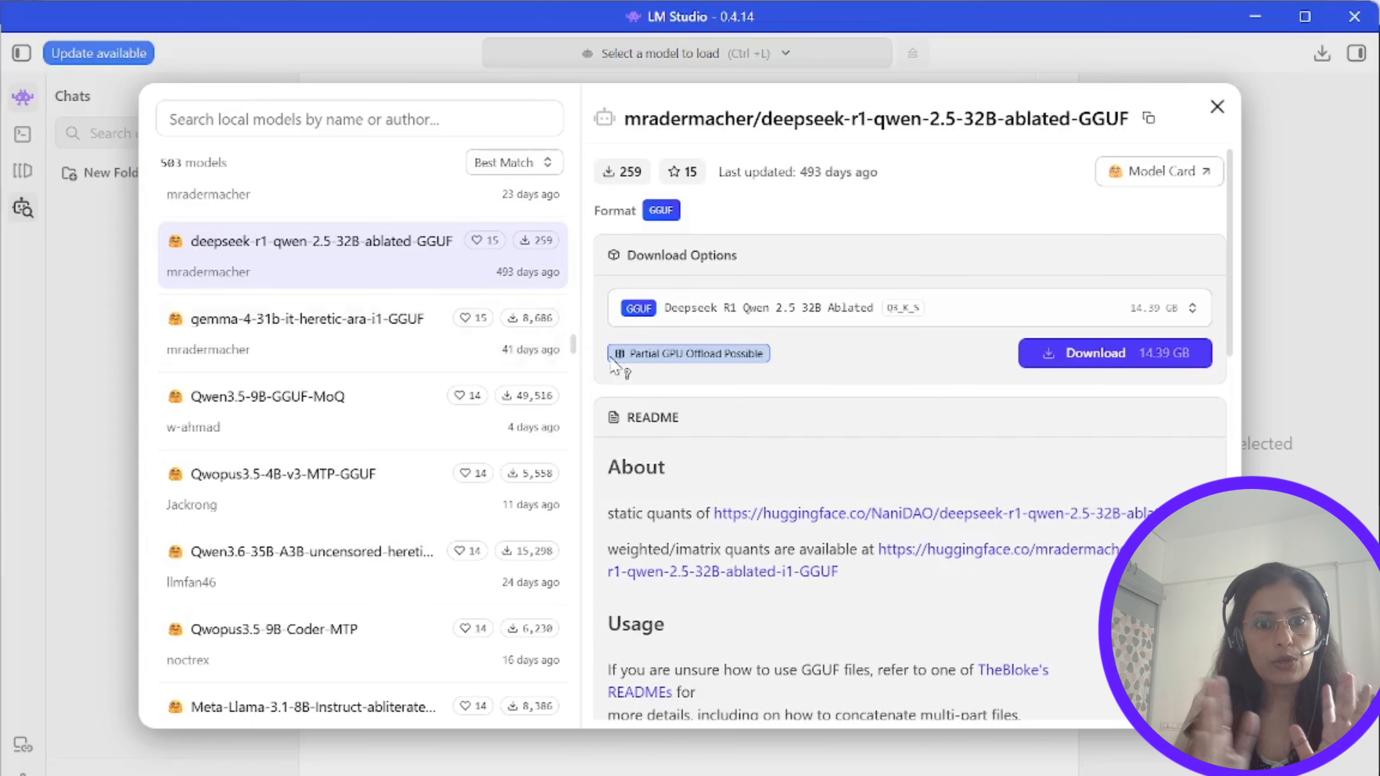
Step: Open the Qwen3.6 35B A3B model and check the explanation of its memory suitability label
{"action": "scroll", "coordinate": [563, 201], "scroll_direction": "up", "scroll_amount": 10}
{"action": "left_click", "coordinate": [180, 288]}
{"action": "mouse_move", "coordinate": [701, 476]}
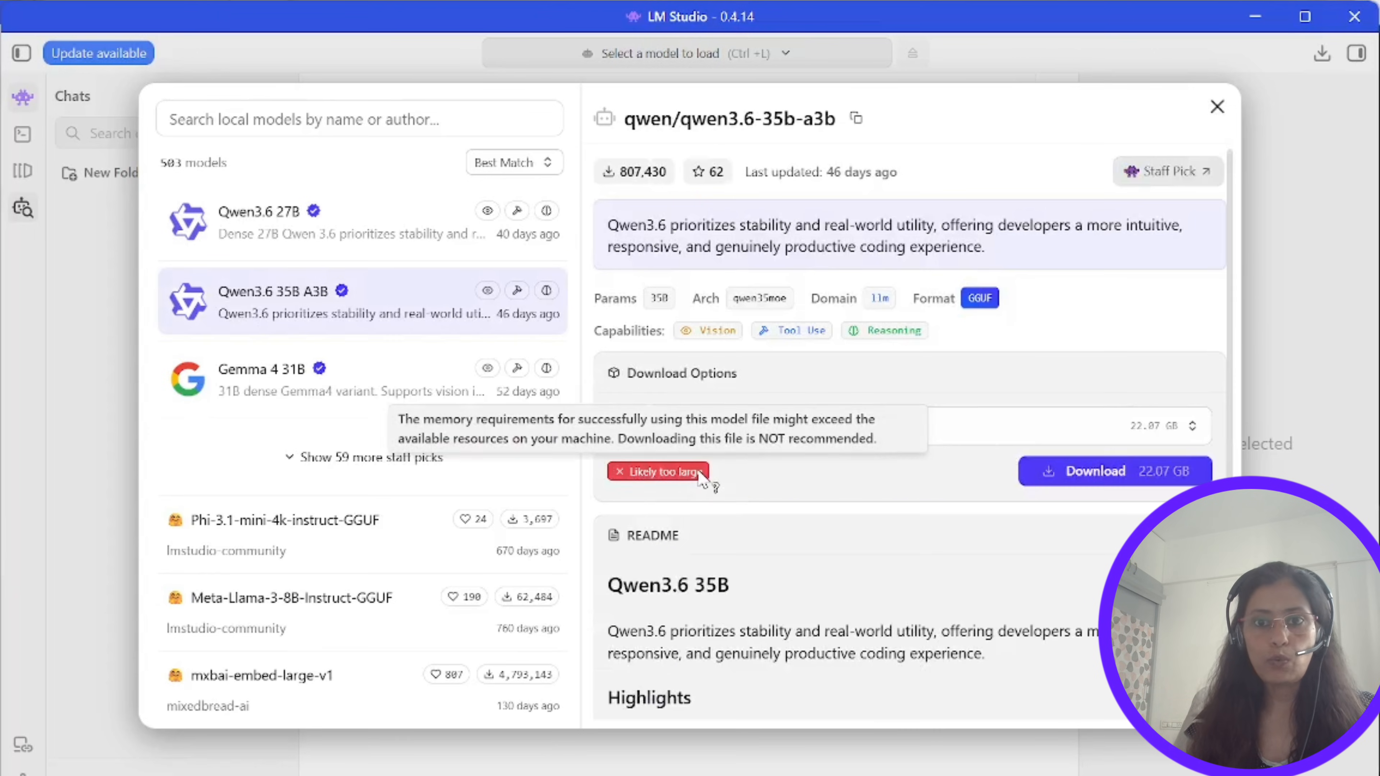
Step: Search the model catalogue for "gemma", review the Gemma 4 31B download details, and close the catalogue
{"action": "left_click", "coordinate": [271, 121]}
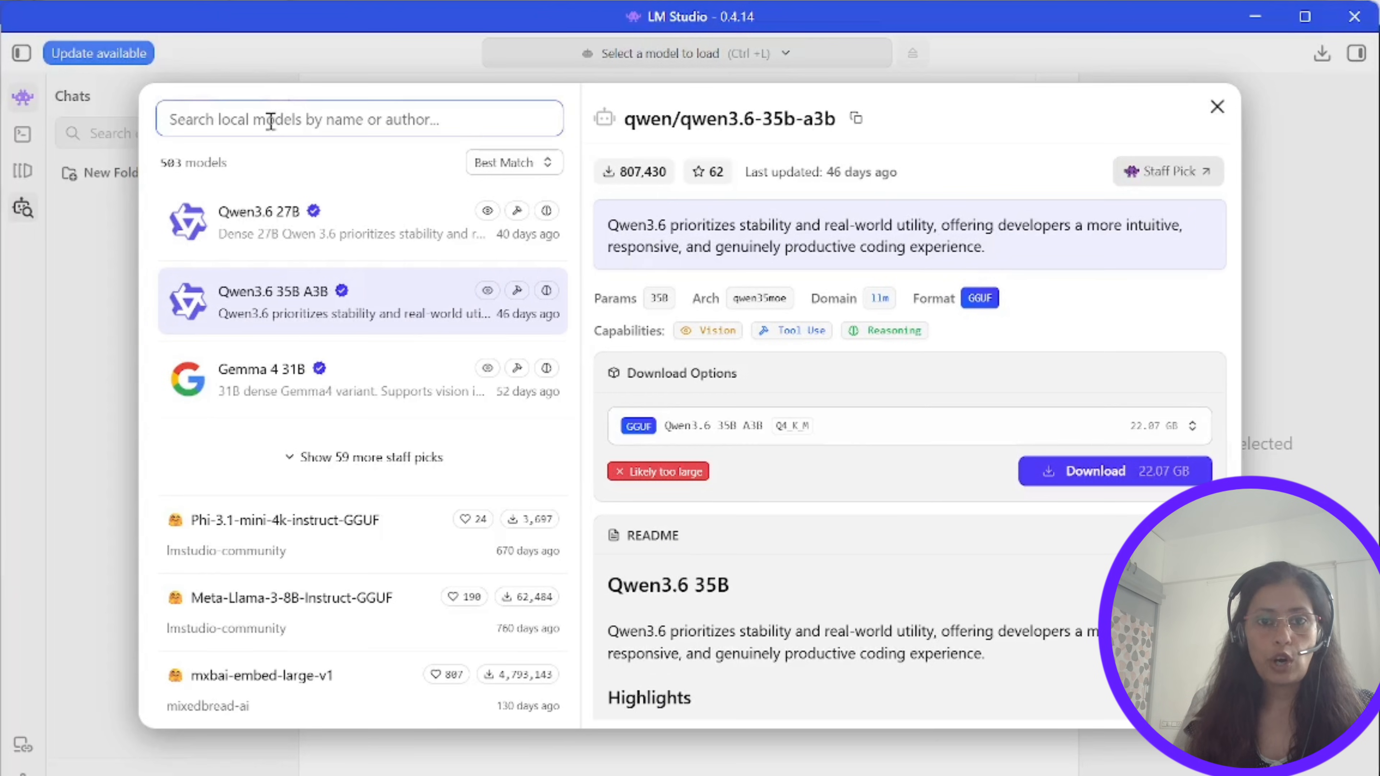
{"action": "type", "text": "gemma"}
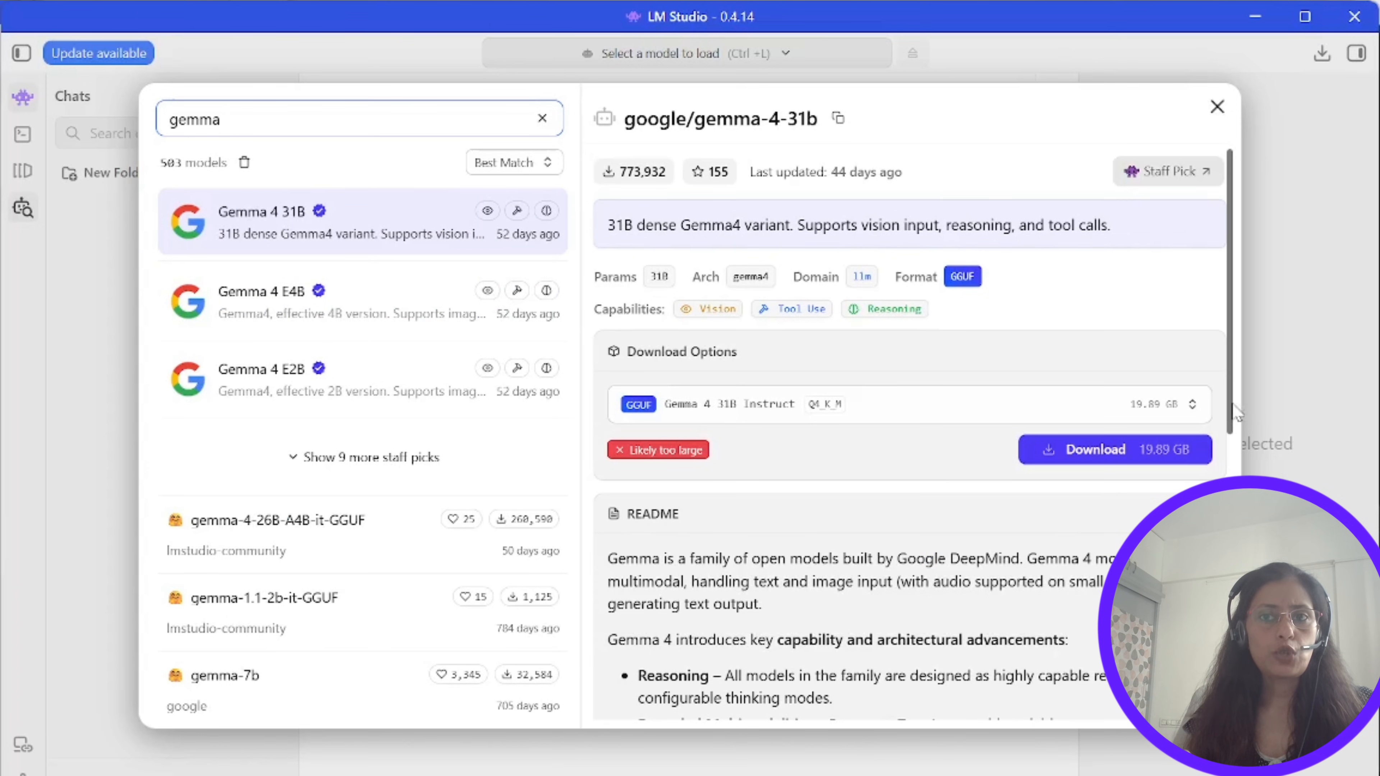
{"action": "scroll", "coordinate": [1152, 424], "scroll_direction": "down", "scroll_amount": 5}
{"action": "scroll", "coordinate": [1195, 364], "scroll_direction": "up", "scroll_amount": 5}
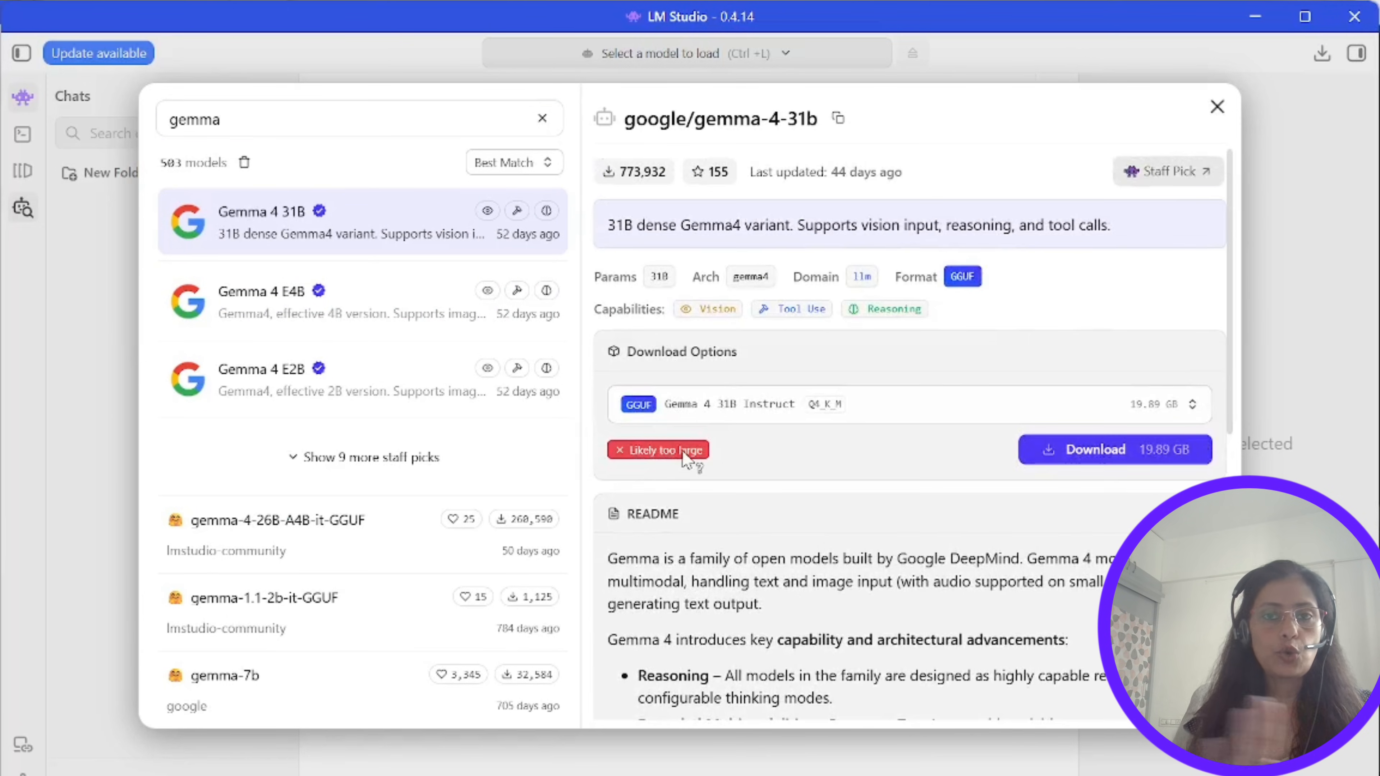
{"action": "mouse_move", "coordinate": [686, 460]}
{"action": "left_click", "coordinate": [1217, 107]}
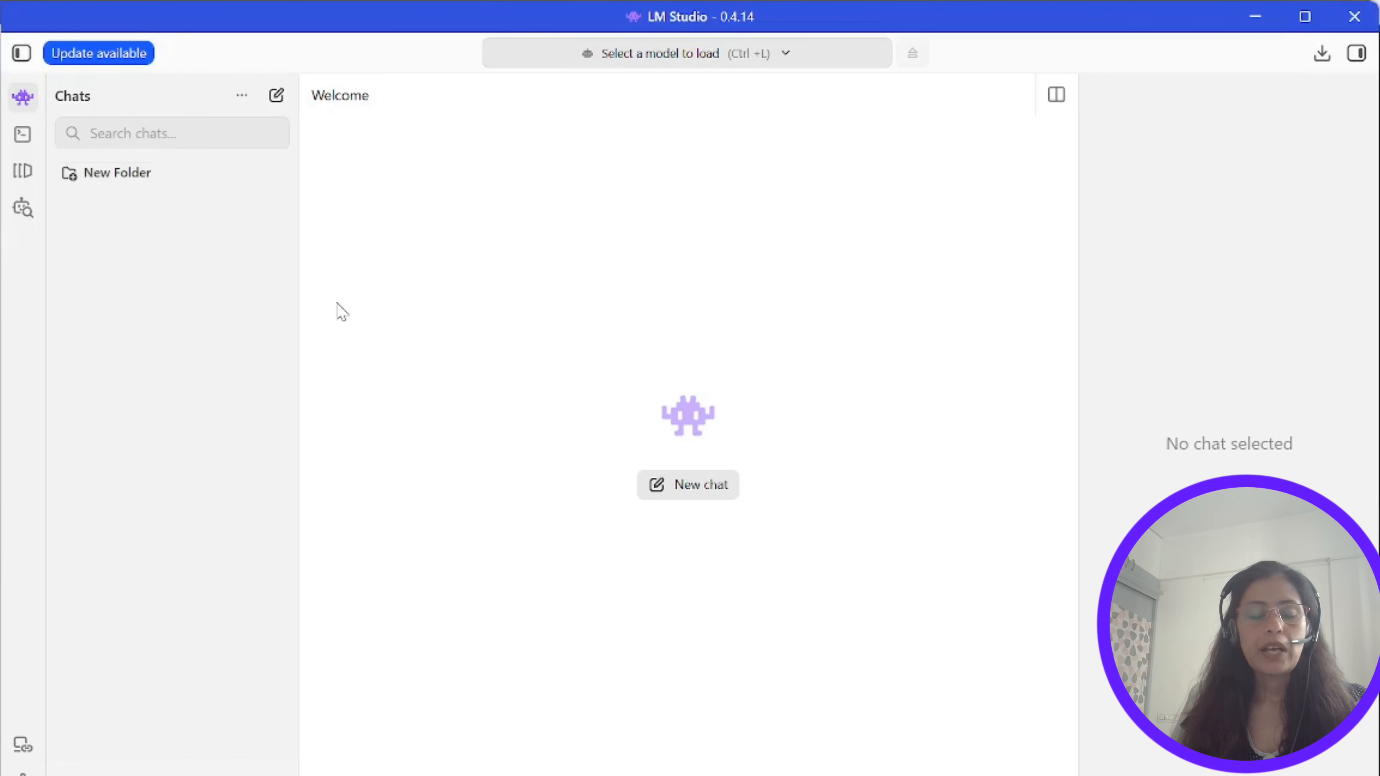
Step: Start a new chat with the loaded google/gemma-4-e4b model and send the message "Hello Gemma"
{"action": "left_click", "coordinate": [676, 499]}
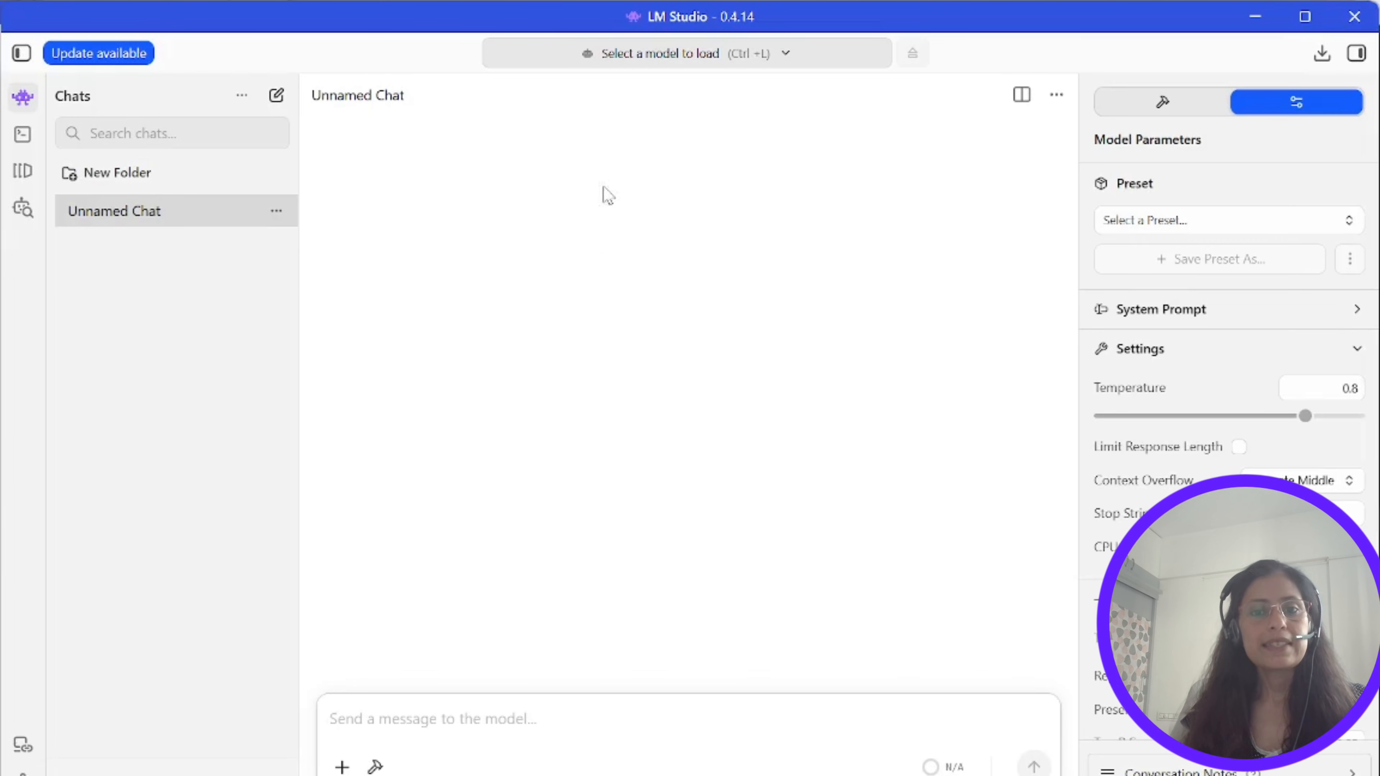
{"action": "left_click", "coordinate": [812, 59]}
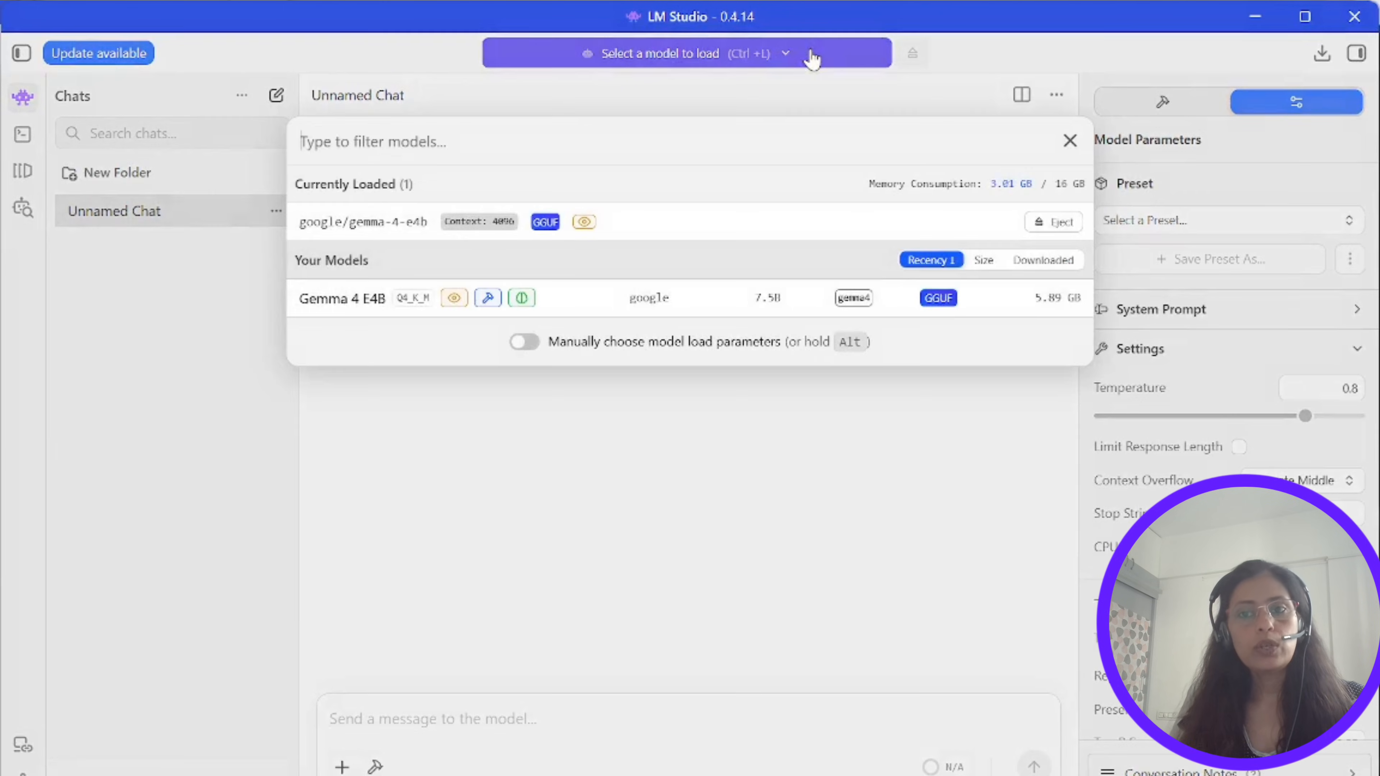
{"action": "left_click", "coordinate": [517, 231]}
{"action": "type", "text": "Hello Gemma"}
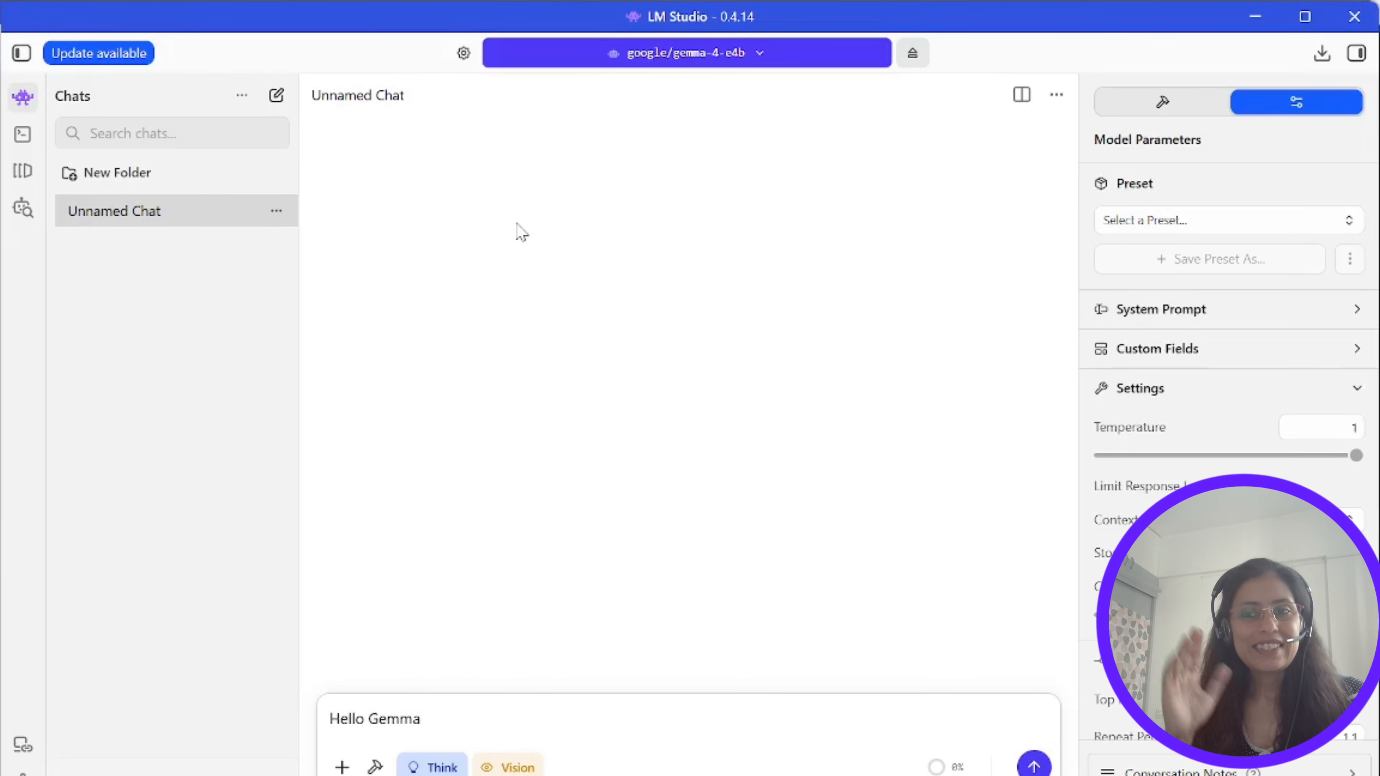
{"action": "key", "text": "Return"}
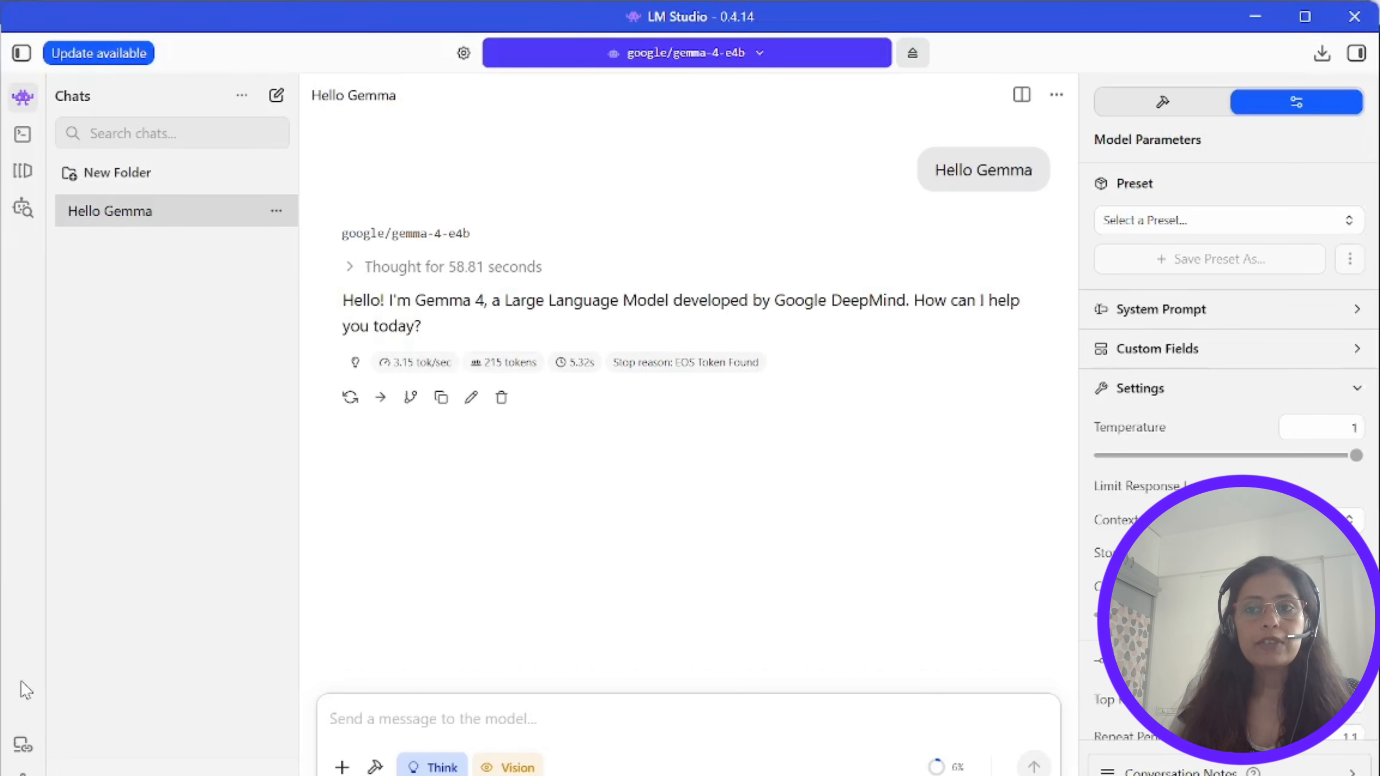
Step: Review the CPU, memory and GPU information in the Hardware settings, and close the settings
{"action": "left_click", "coordinate": [23, 775]}
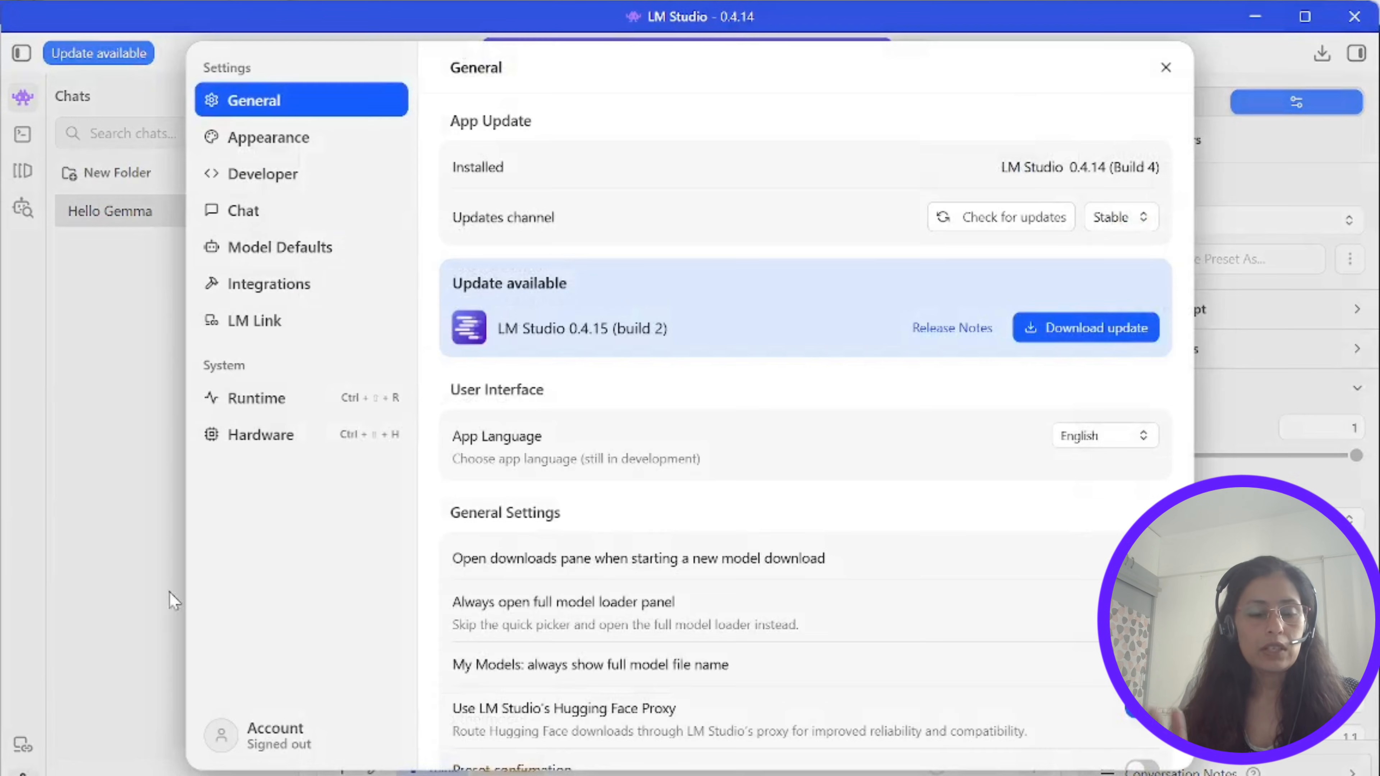
{"action": "left_click", "coordinate": [271, 435]}
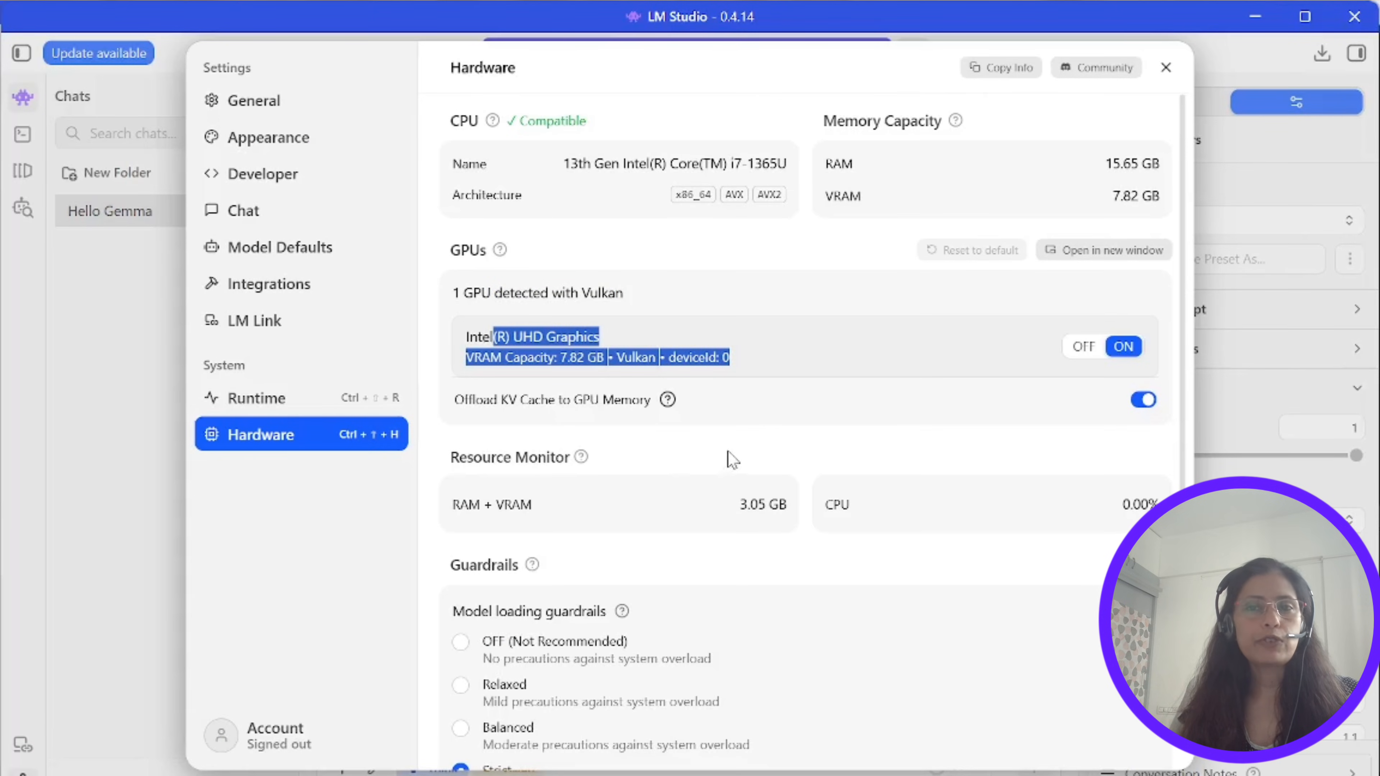
{"action": "left_click", "coordinate": [734, 460]}
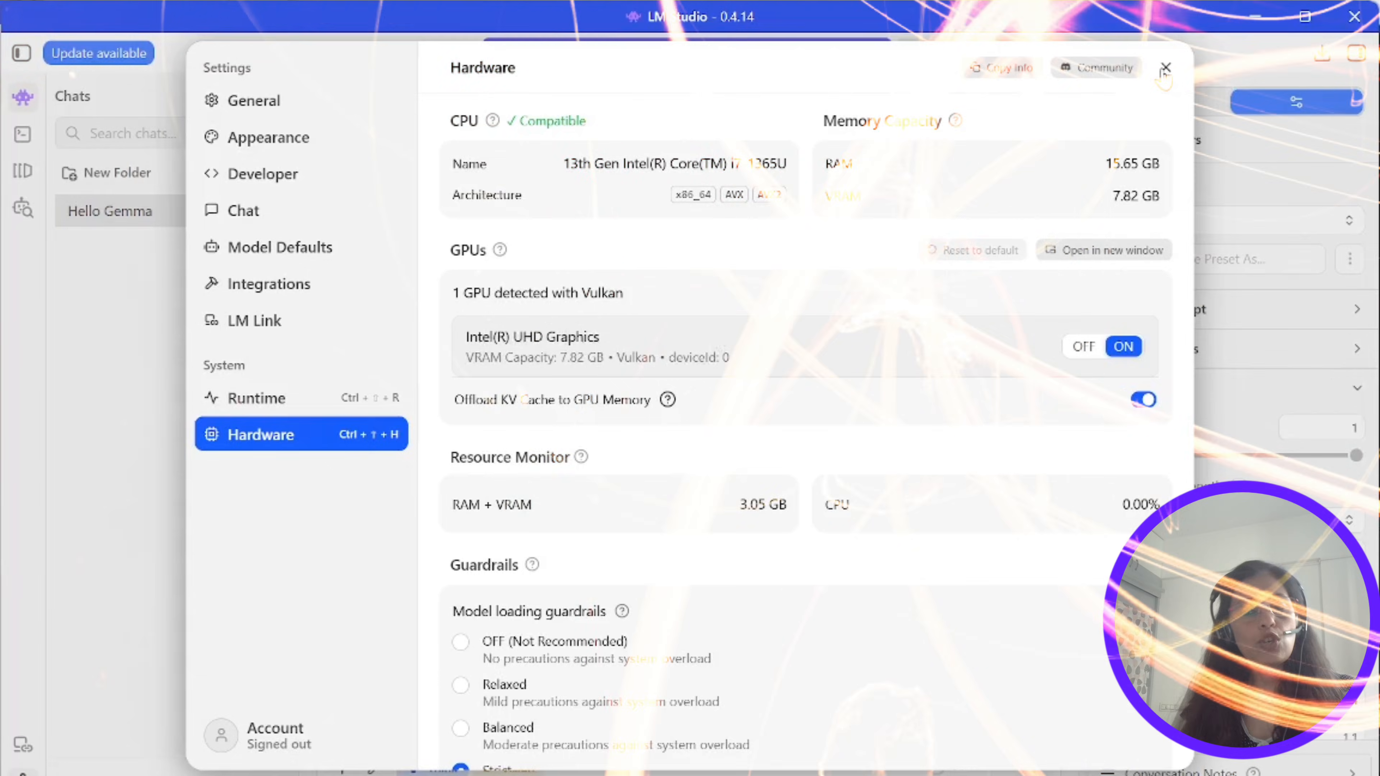
{"action": "left_click", "coordinate": [1159, 63]}
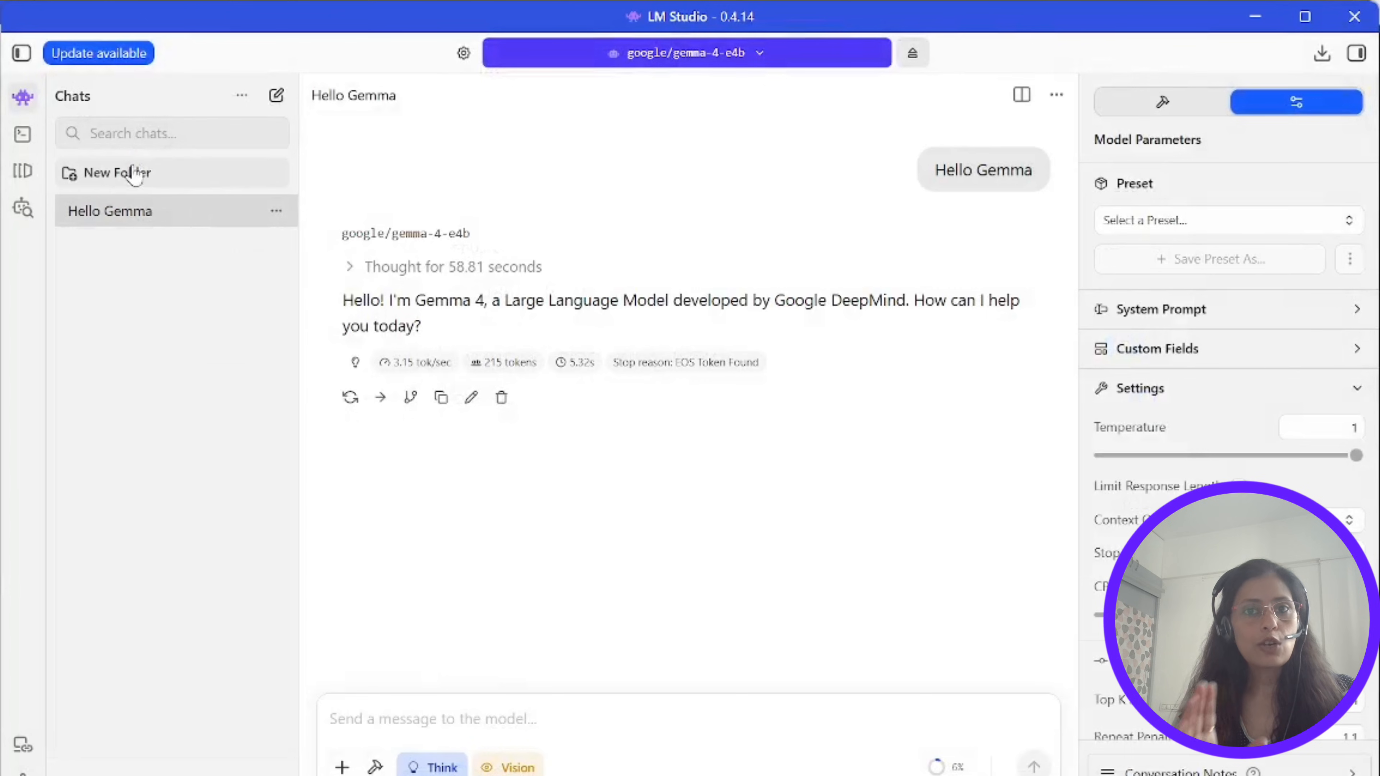
Step: Restart the local developer server and highlight the address where it is reachable
{"action": "left_click", "coordinate": [22, 136]}
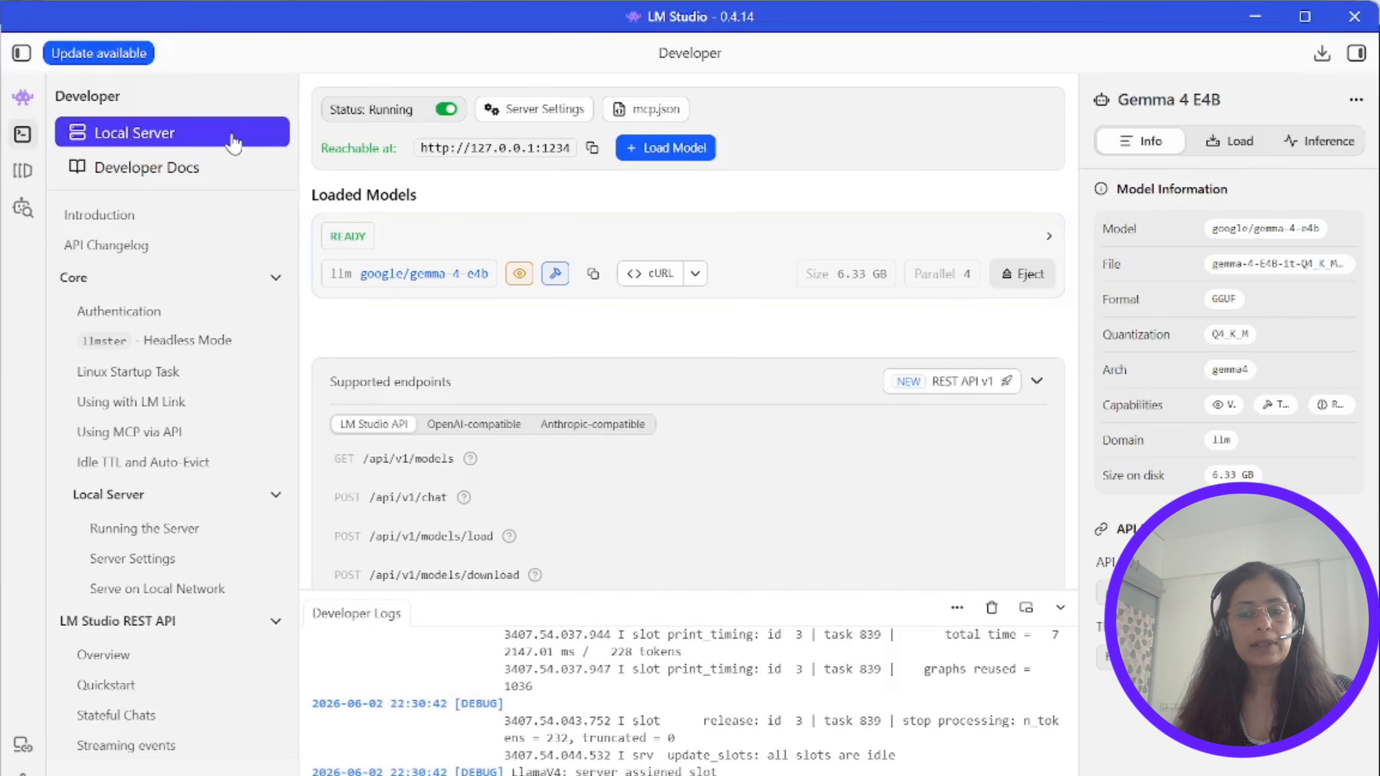
{"action": "left_click", "coordinate": [446, 110]}
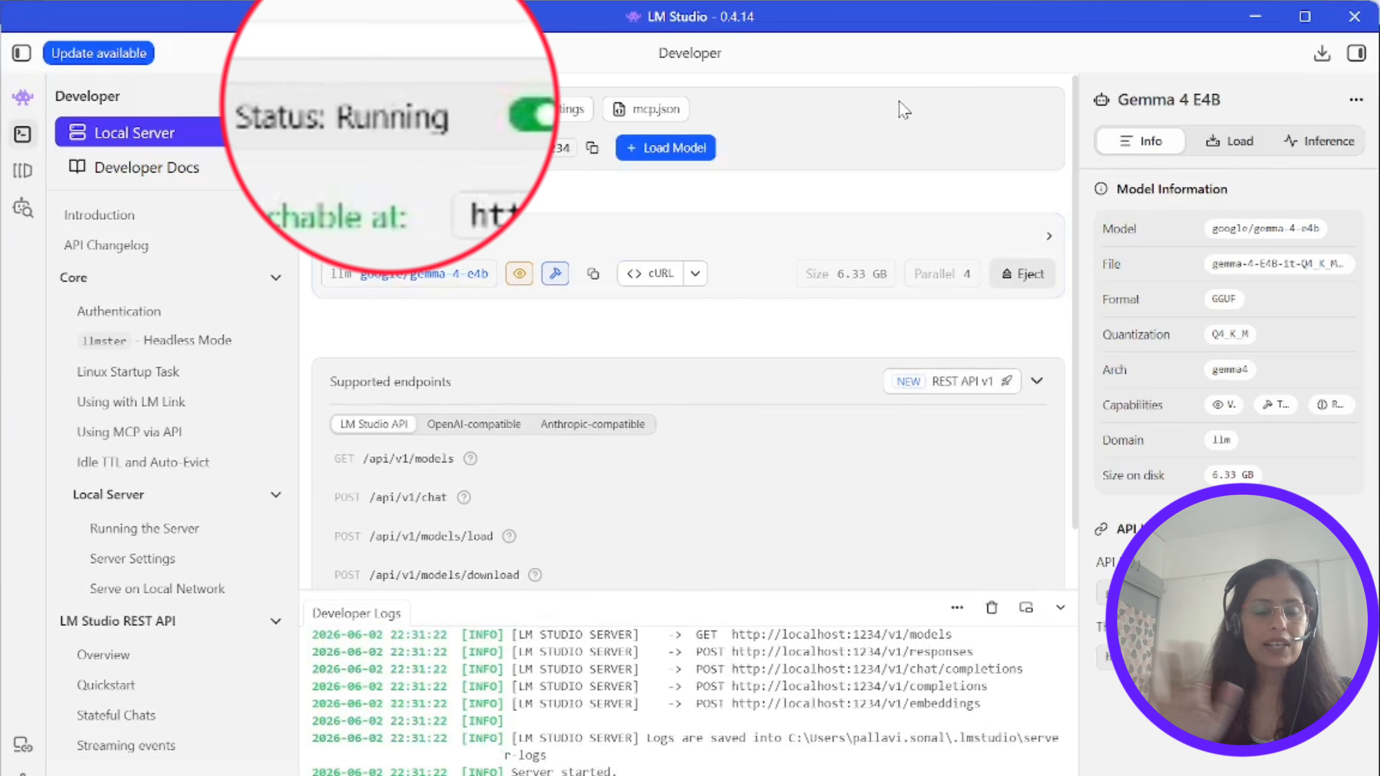
{"action": "left_click_drag", "start_coordinate": [430, 148], "coordinate": [517, 150]}
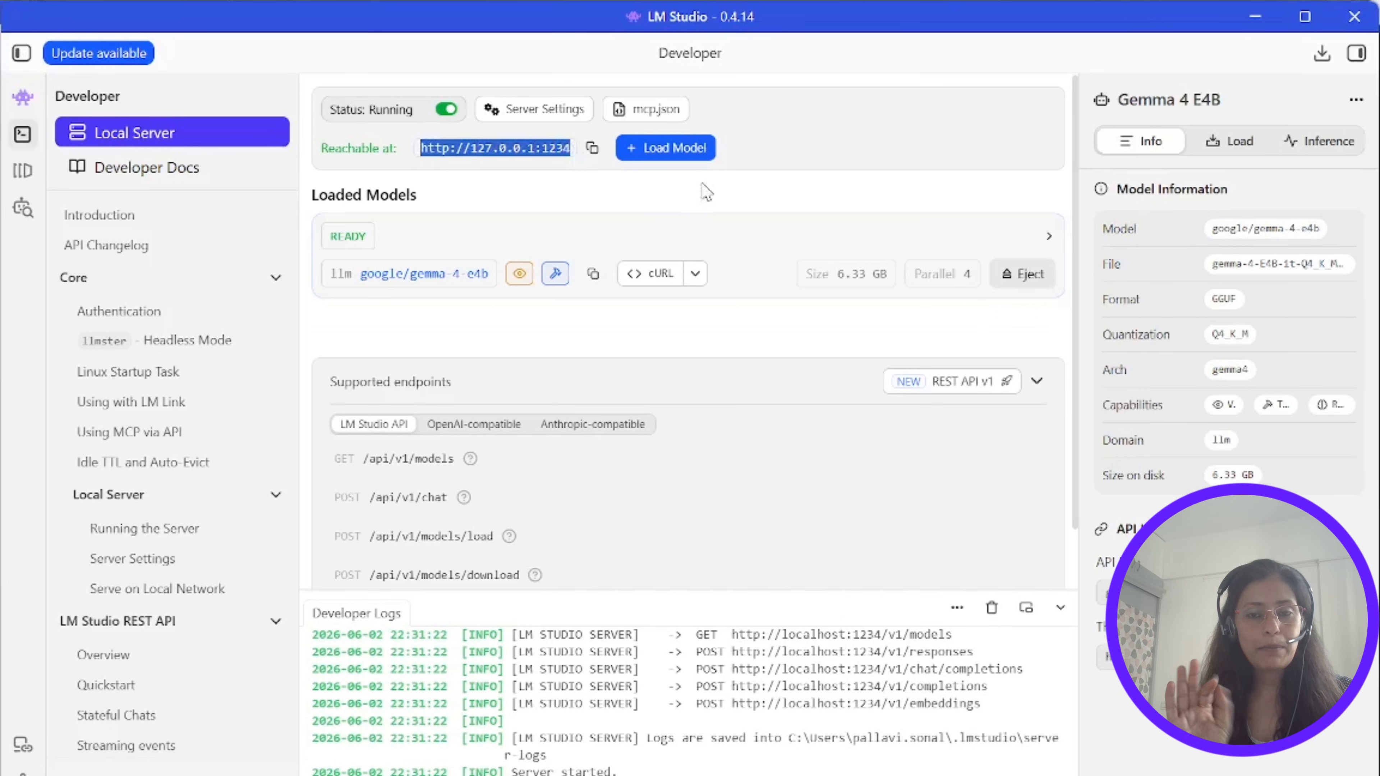
{"action": "left_click", "coordinate": [688, 156]}
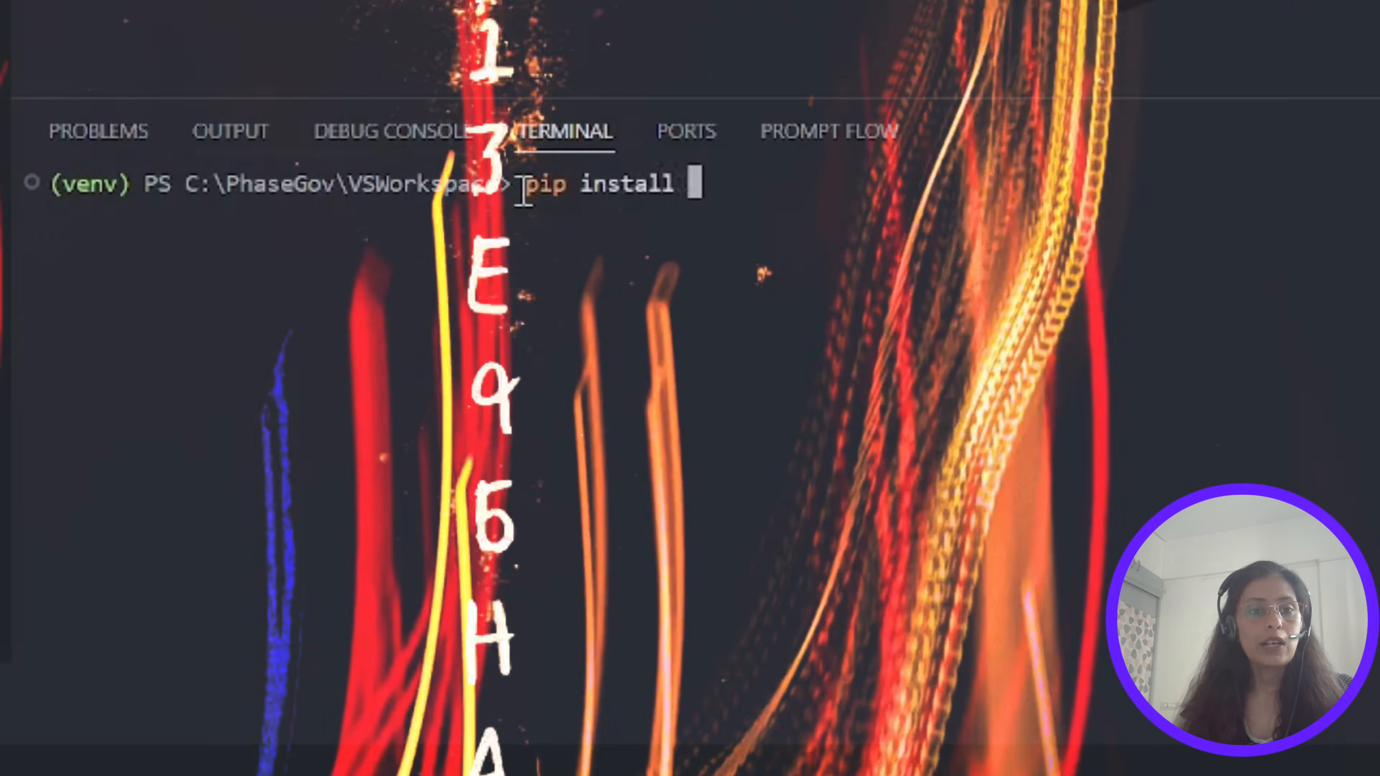
Step: Switch to the VS Code terminal and install the dotenv and openai packages with pip
{"action": "type", "text": "dotenv"}
{"action": "key", "text": "Return"}
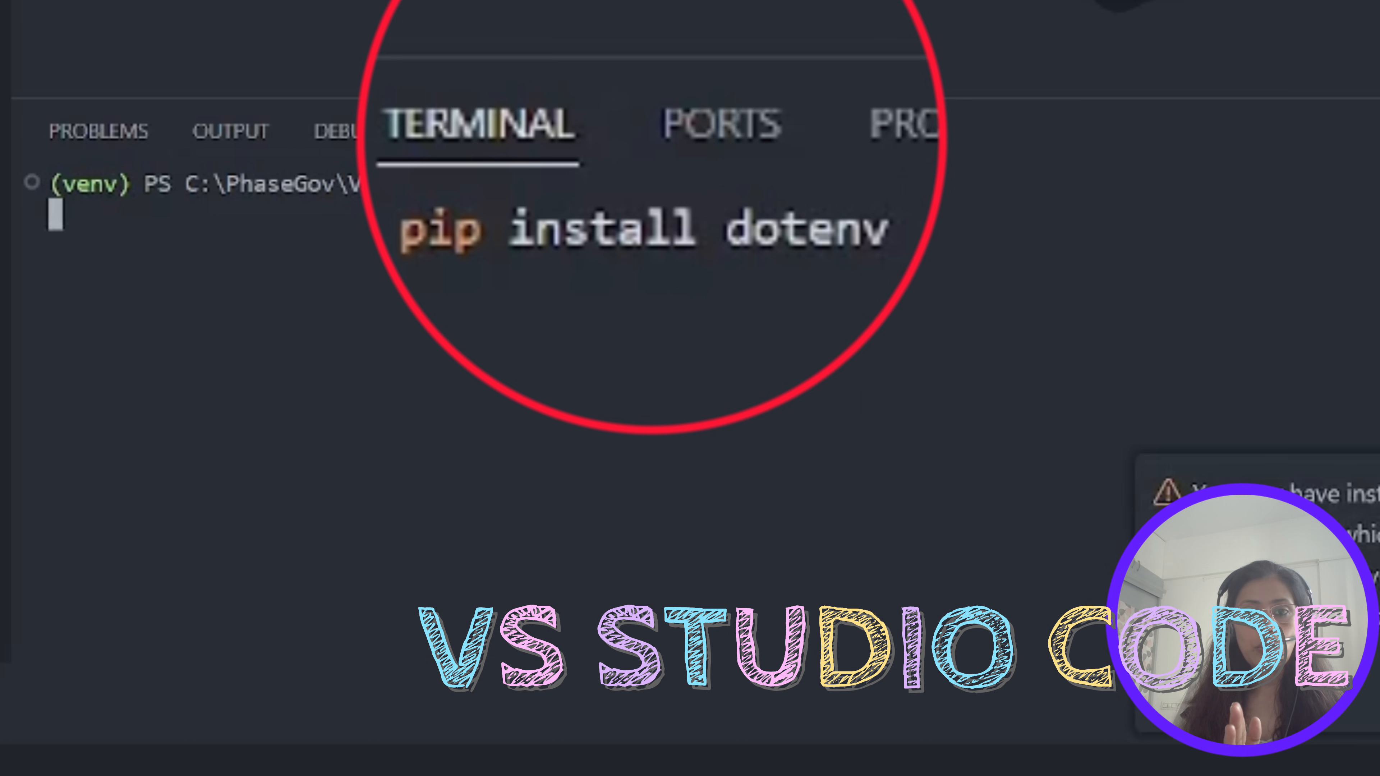
{"action": "type", "text": "pip install openai"}
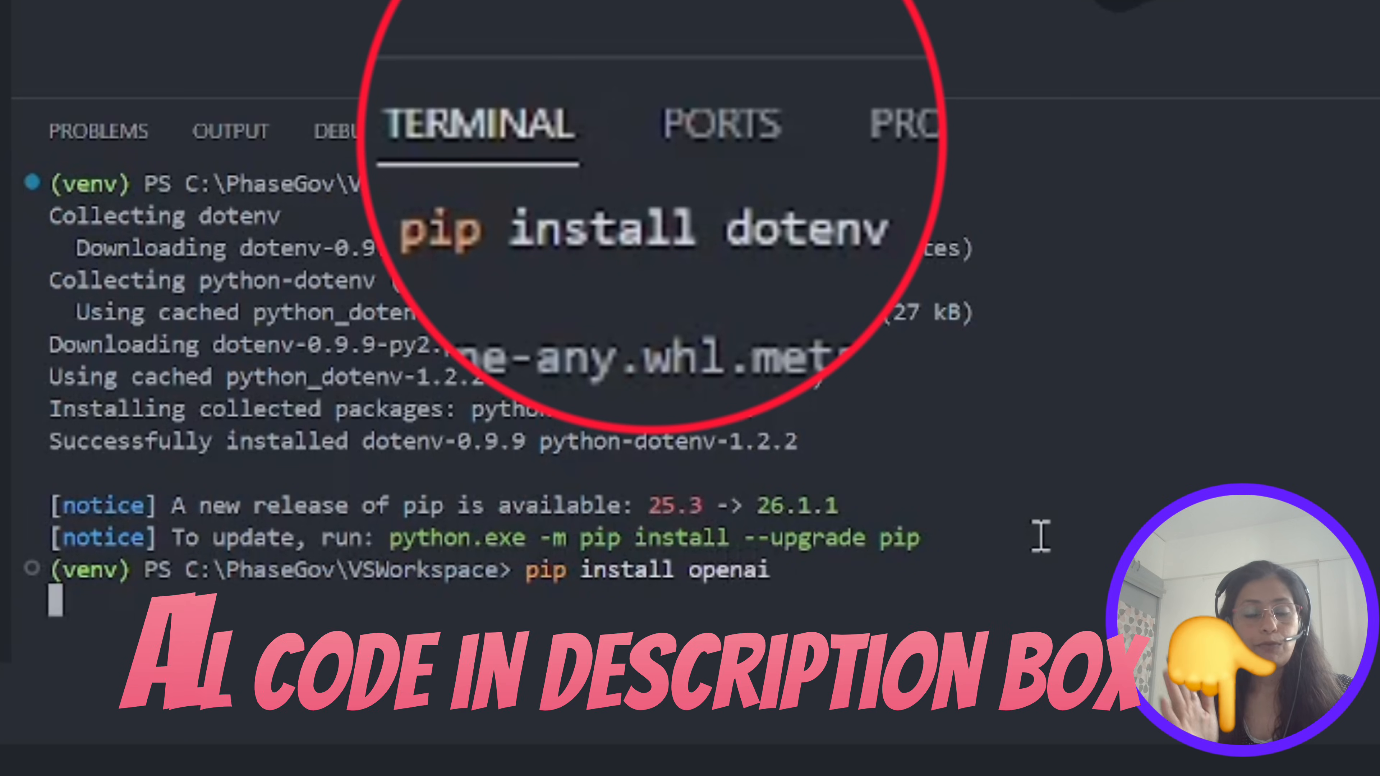
{"action": "key", "text": "Return"}
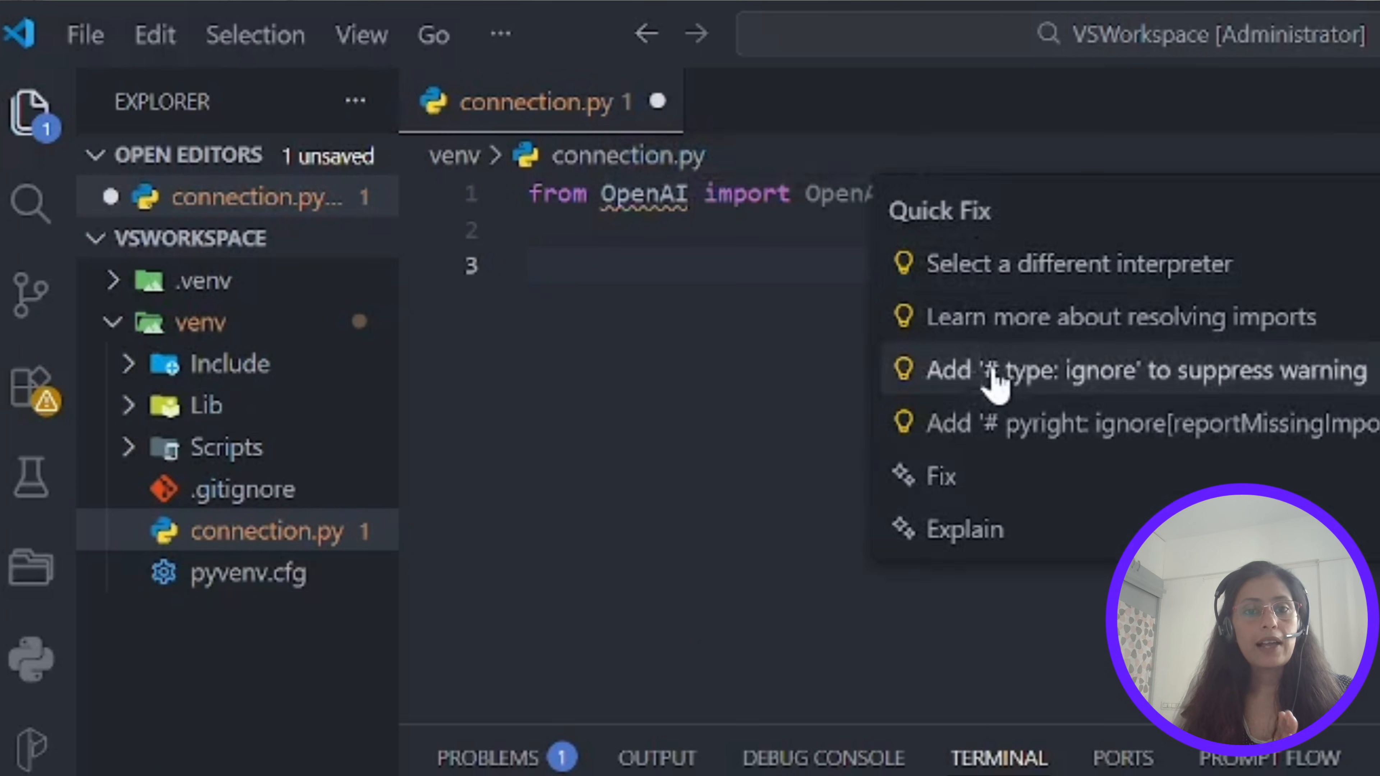
{"action": "key", "text": "Escape"}
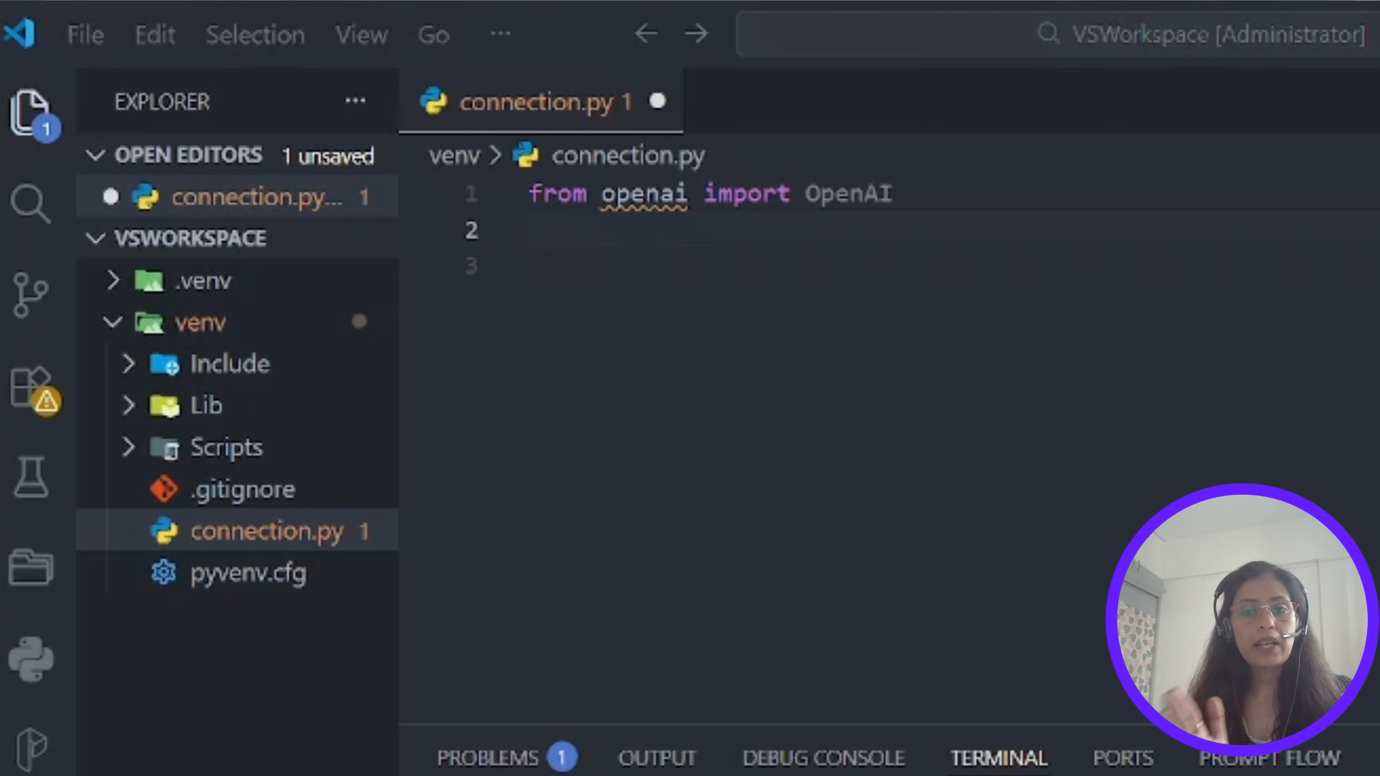
{"action": "key", "text": "Return"}
{"action": "type", "text": "client = OpenAI"}
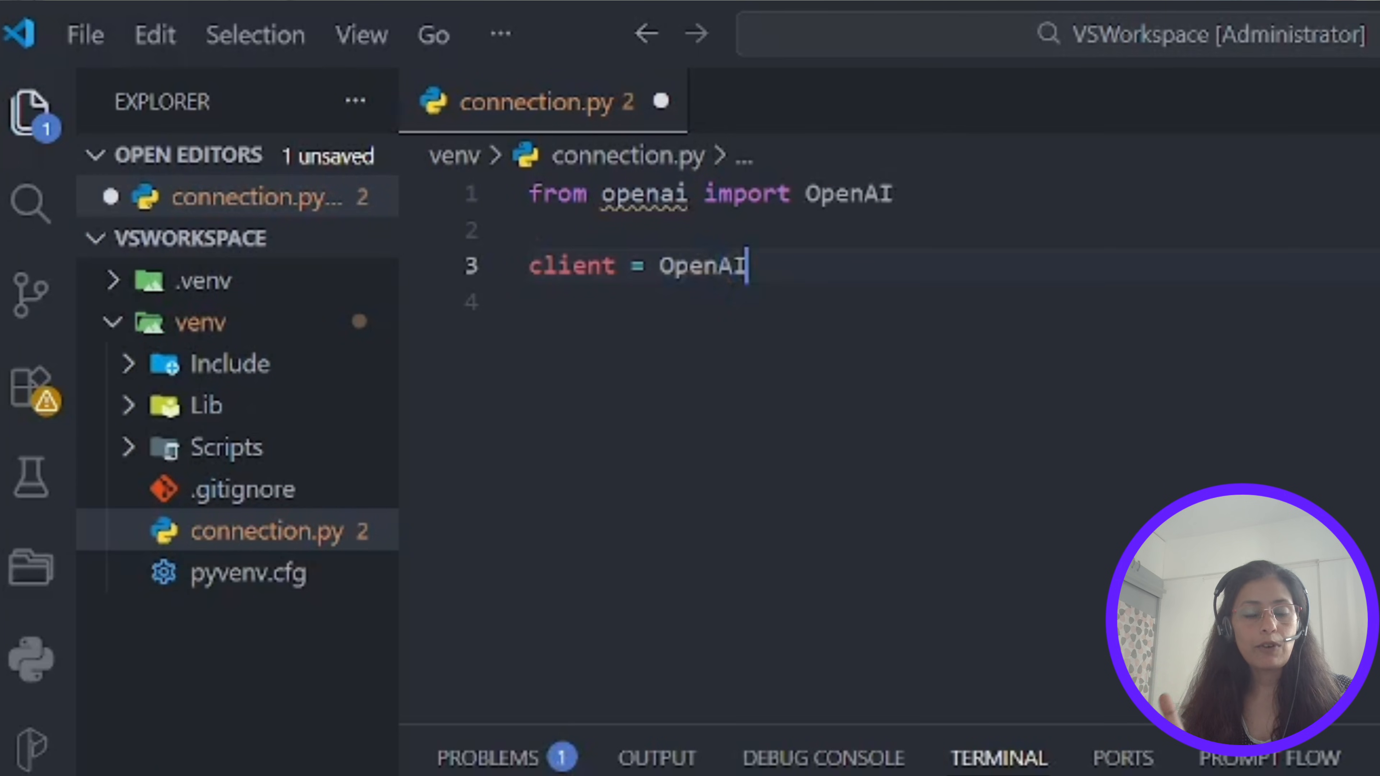
{"action": "type", "text": "(base_url"}
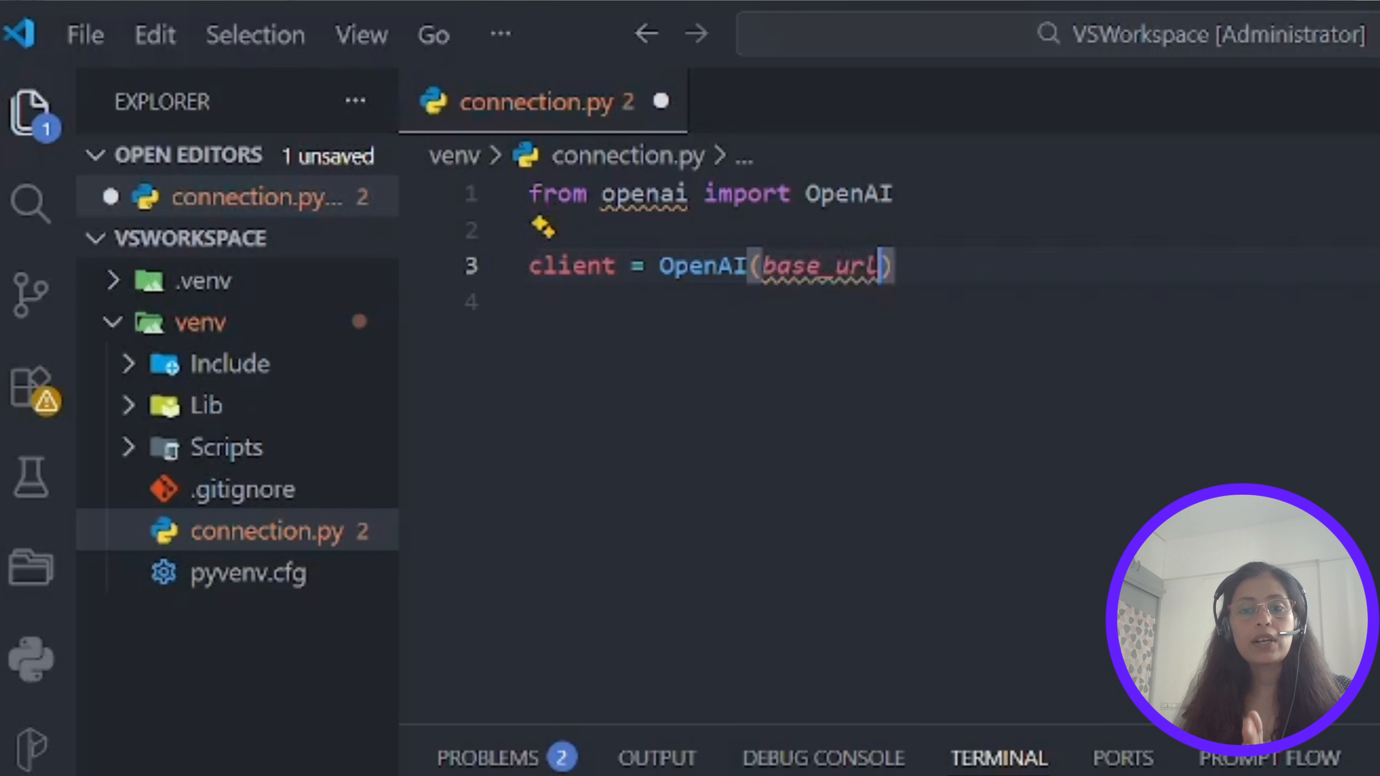
{"action": "type", "text": " ="}
{"action": "key", "text": "BackSpace"}
{"action": "key", "text": "BackSpace"}
{"action": "key", "text": "BackSpace"}
{"action": "type", "text": "=\"http://loca"}
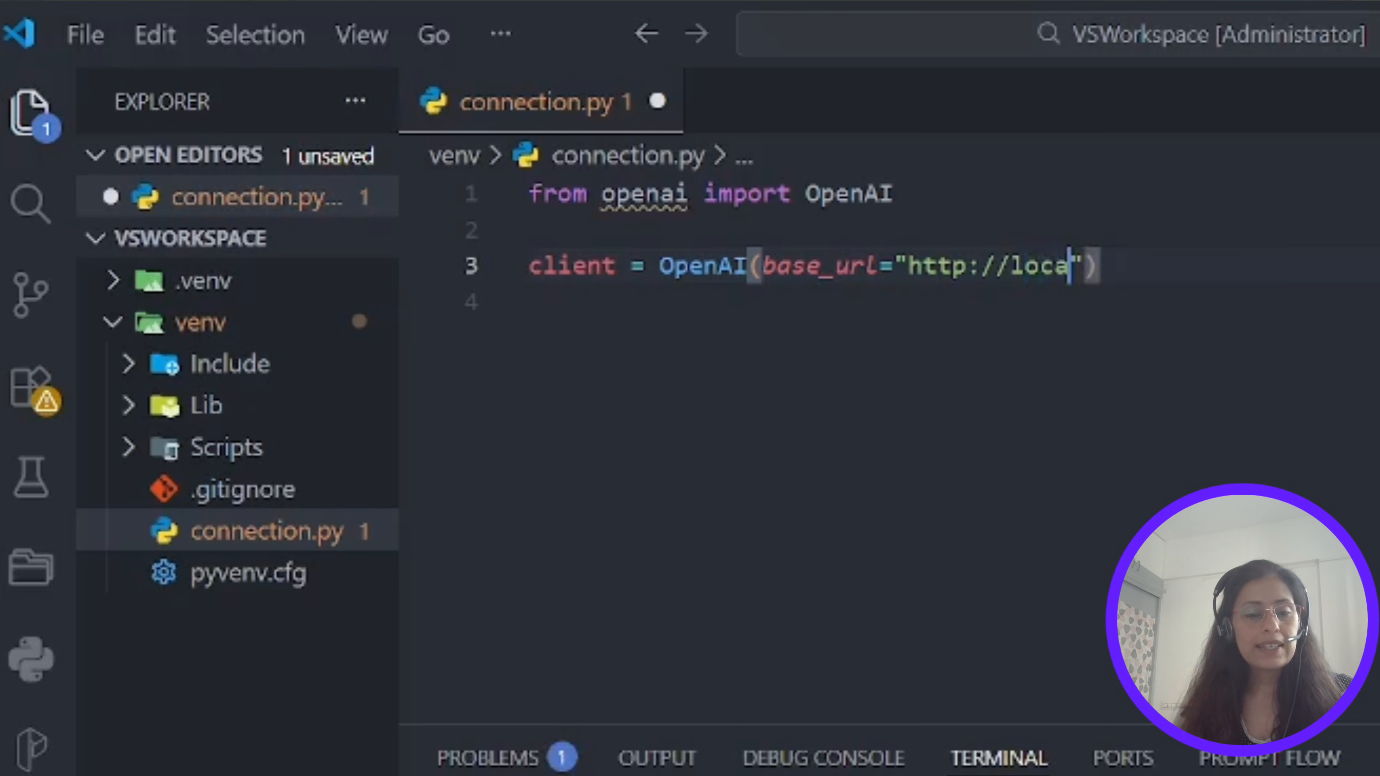
{"action": "type", "text": "lhost:1234/v1"}
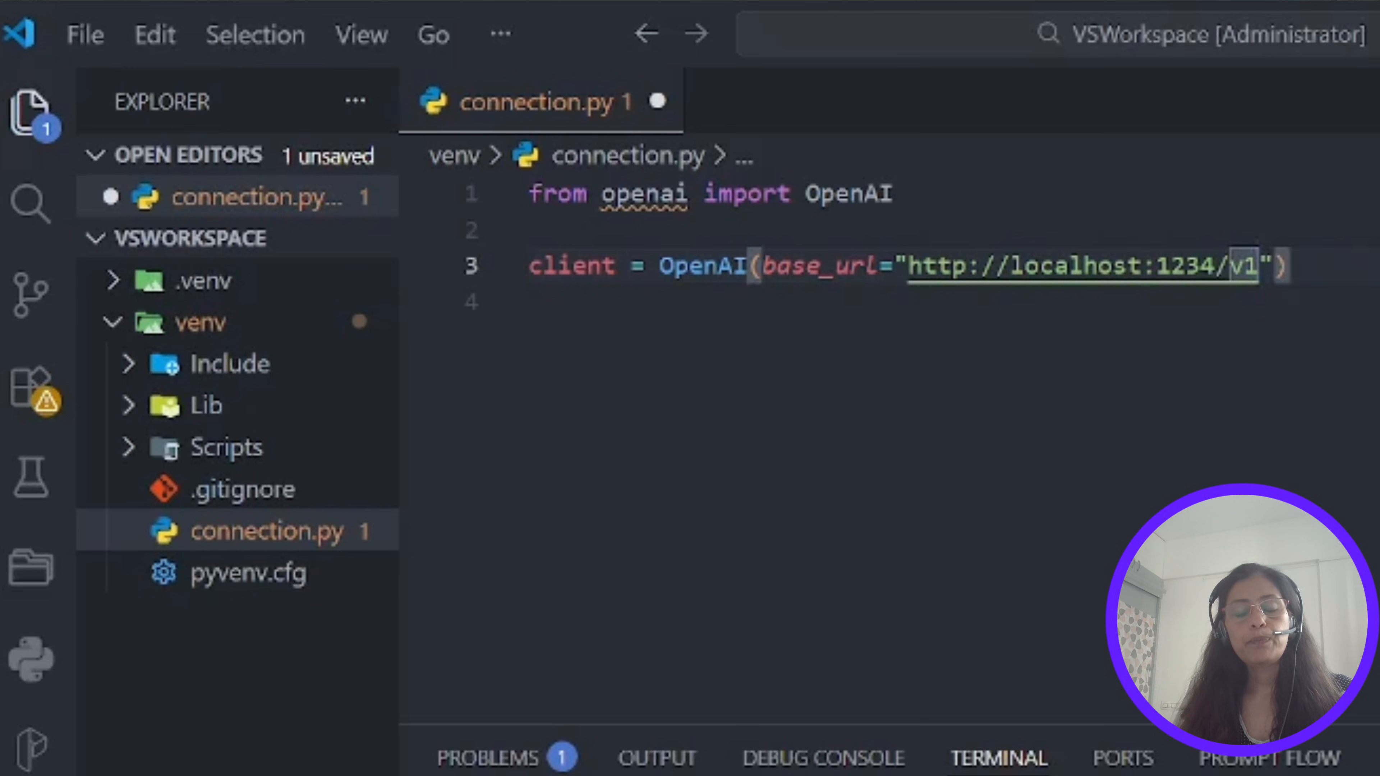
Step: Add an api_key argument to the OpenAI client, using a lowercase, hyphenated placeholder that says no key is required
{"action": "type", "text": "\", api_key=\"Not neede"}
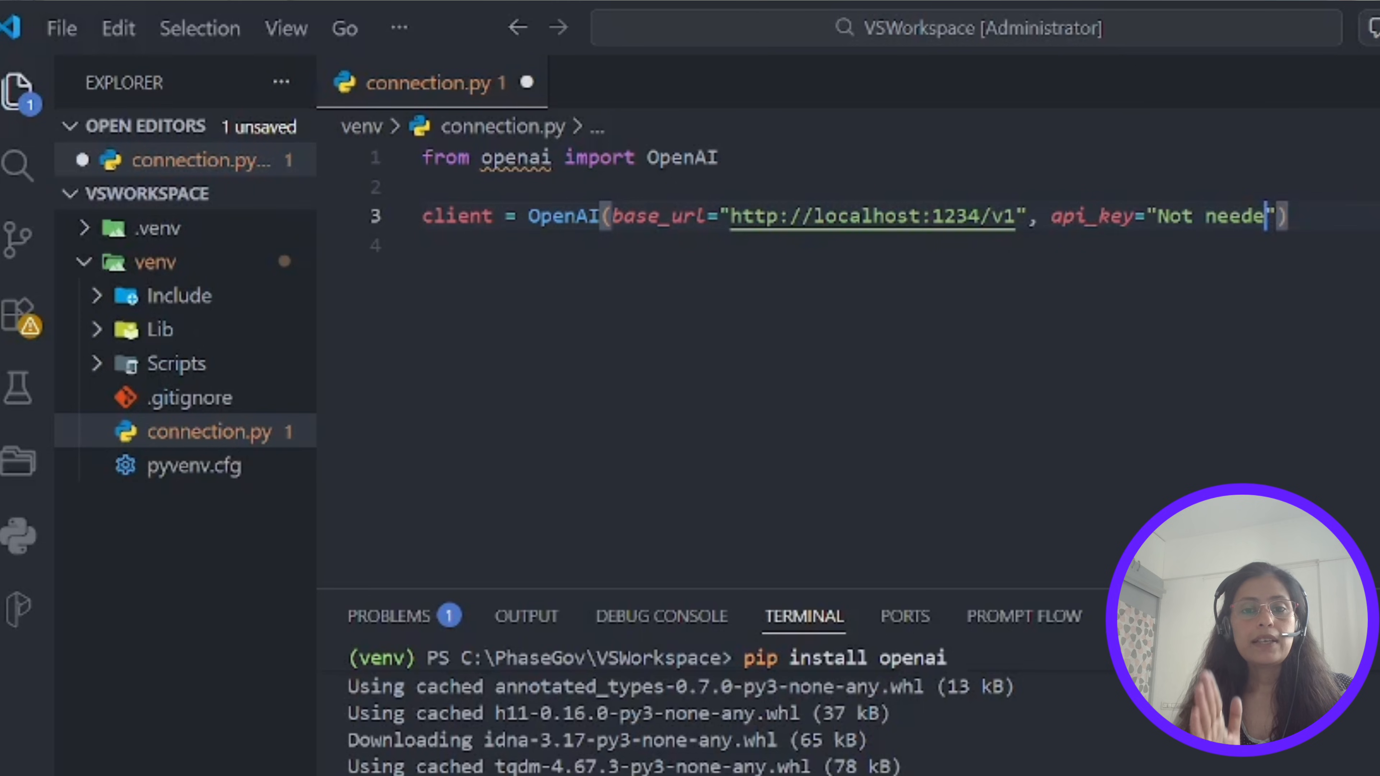
{"action": "type", "text": "d"}
{"action": "key", "text": "BackSpace"}
{"action": "key", "text": "End"}
{"action": "key", "text": "Return"}
{"action": "left_click", "coordinate": [1202, 218]}
{"action": "key", "text": "BackSpace"}
{"action": "key", "text": "BackSpace"}
{"action": "key", "text": "BackSpace"}
{"action": "key", "text": "BackSpace"}
{"action": "type", "text": "not-"}
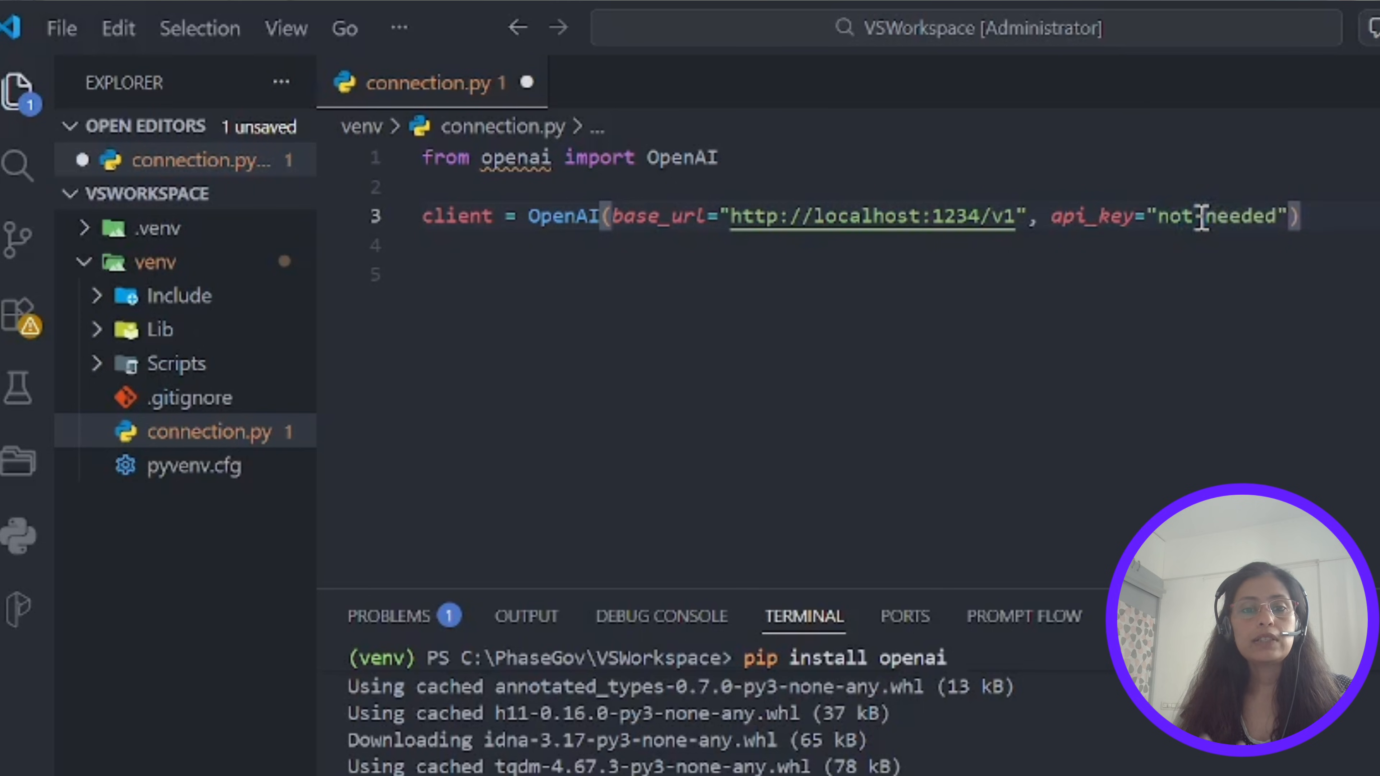
Step: Below the client definition in connection.py, add a completion variable assigned to a client.chat.completions.create() call
{"action": "key", "text": "End"}
{"action": "key", "text": "Return"}
{"action": "key", "text": "Return"}
{"action": "type", "text": "completion = clint."}
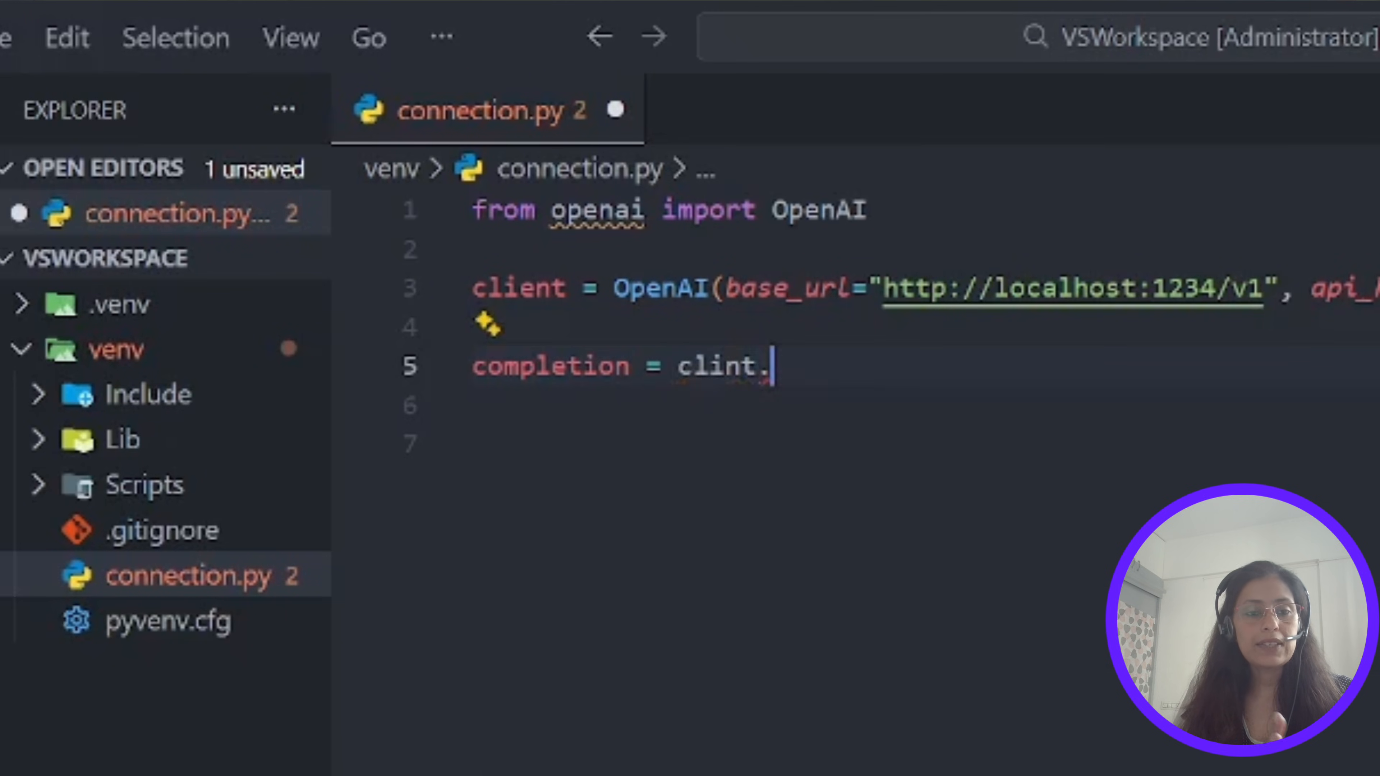
{"action": "key", "text": "BackSpace"}
{"action": "key", "text": "BackSpace"}
{"action": "key", "text": "BackSpace"}
{"action": "type", "text": "ent.chat.completions.create("}
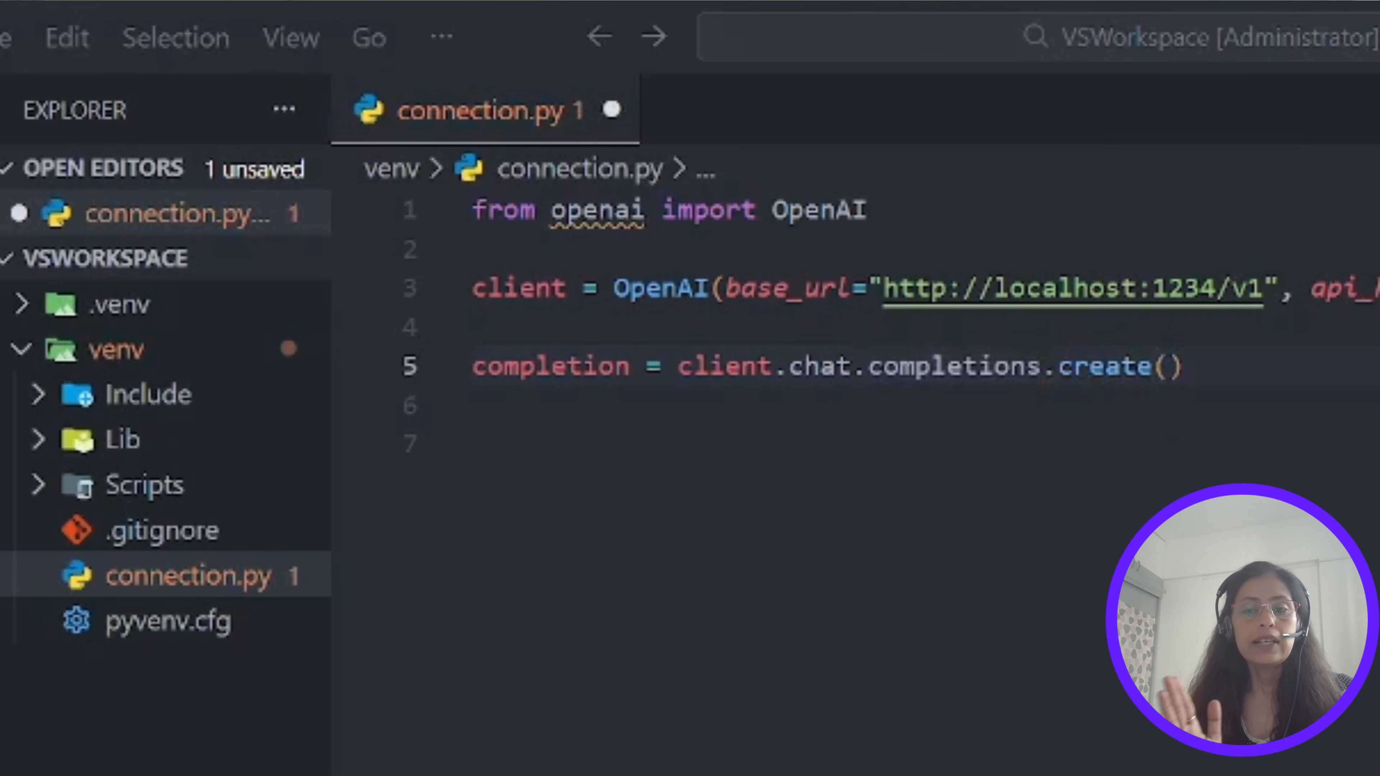
Step: Add the model argument "google/gemma-4-e4b" on its own line inside the create call
{"action": "key", "text": "Return"}
{"action": "type", "text": "model="}
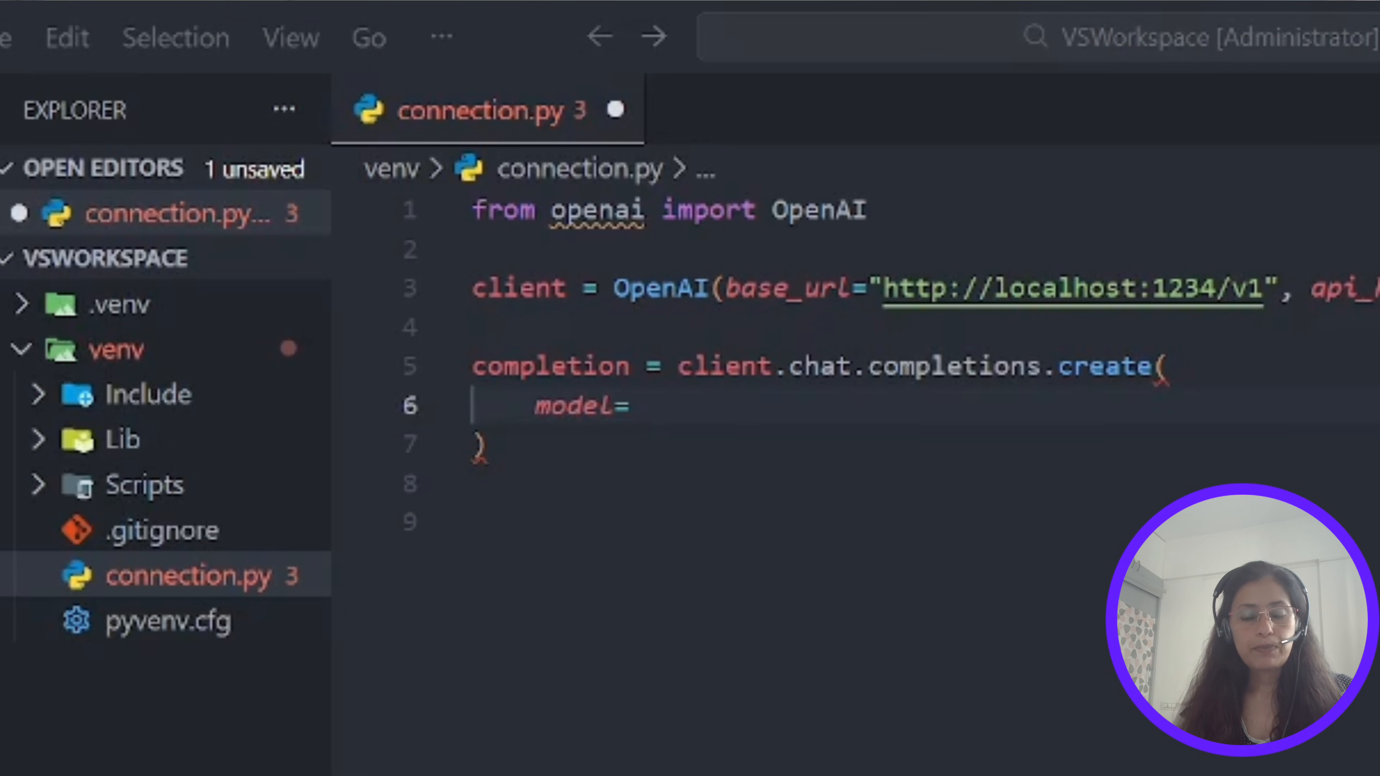
{"action": "type", "text": "\"google/gemma-4-e4b"}
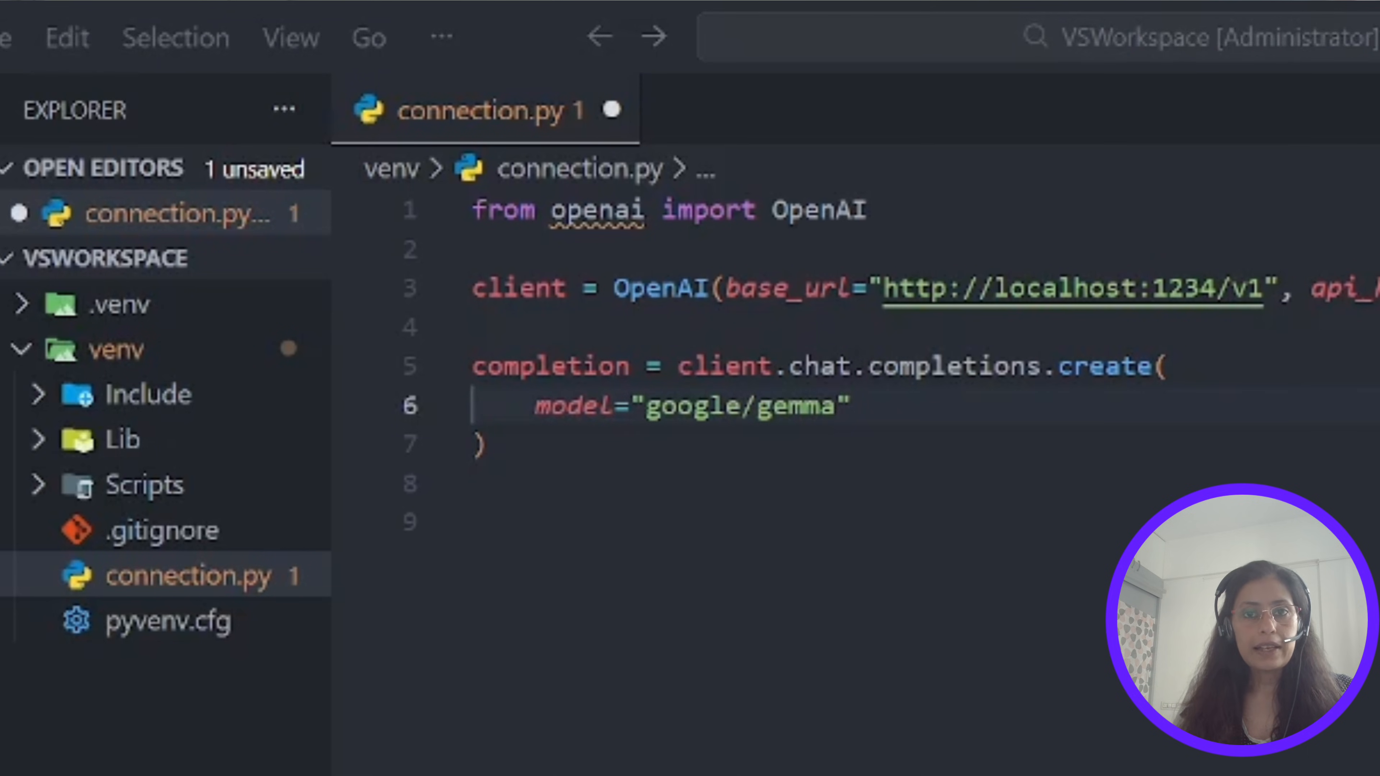
{"action": "key", "text": "End"}
{"action": "type", "text": ","}
{"action": "key", "text": "Return"}
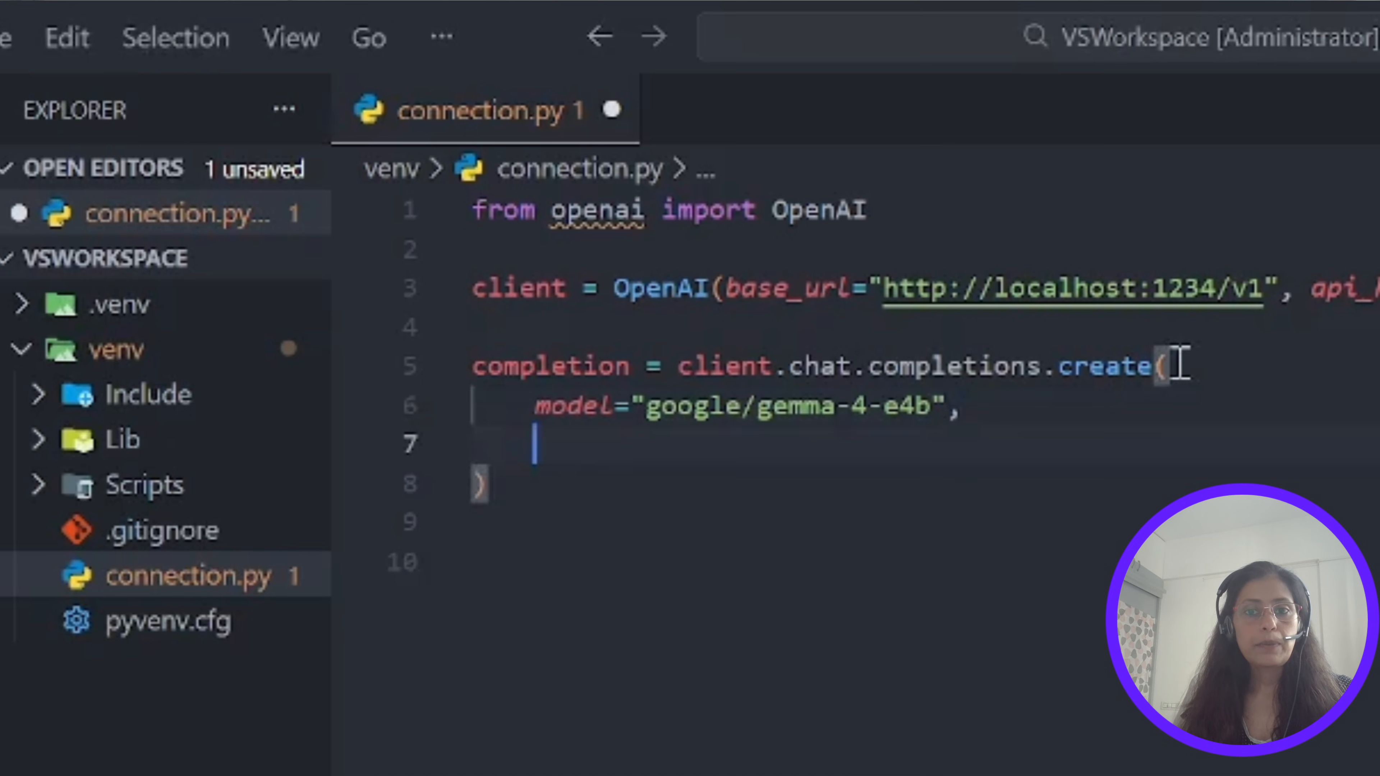
Step: Add a messages list containing a system role dictionary with the content "Always answer in rhymes."
{"action": "type", "text": "messages"}
{"action": "type", "text": "=["}
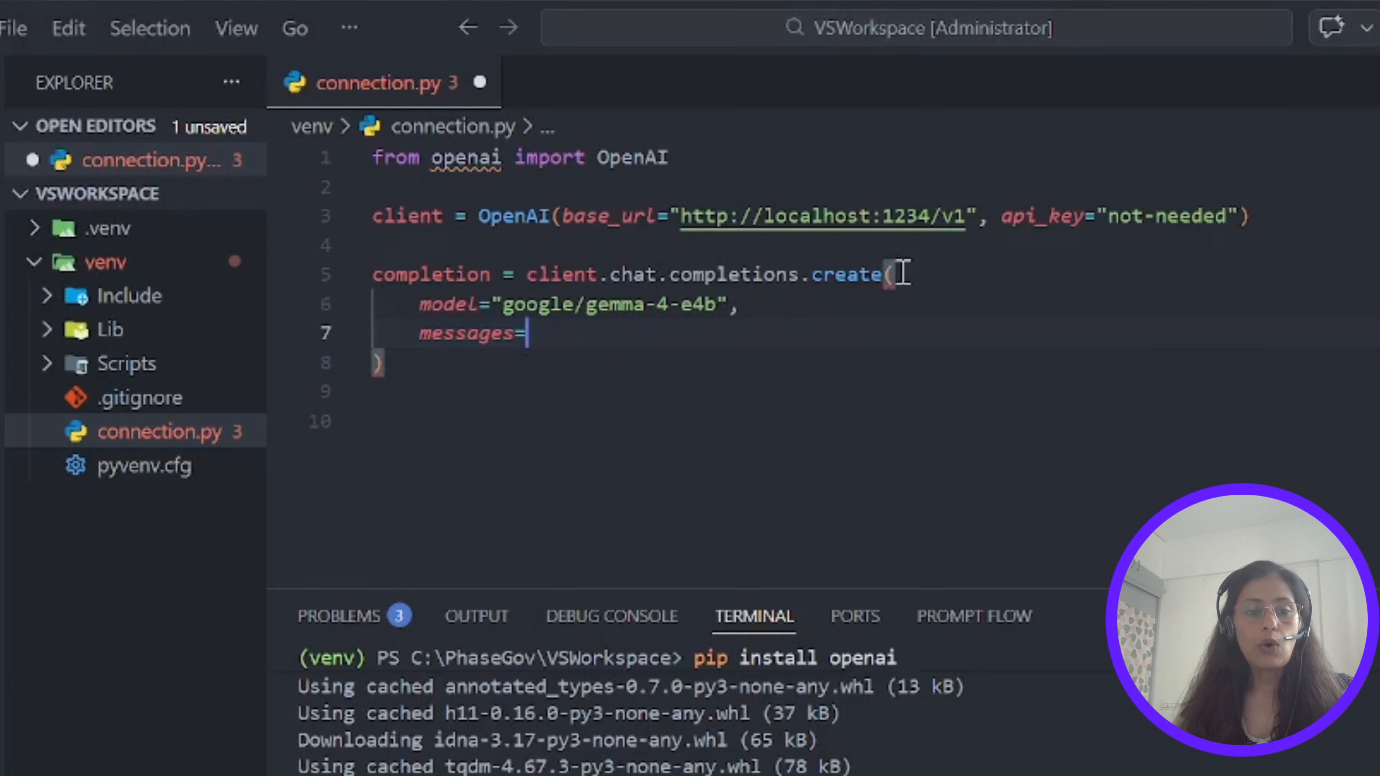
{"action": "key", "text": "Return"}
{"action": "type", "text": "\"role\":"}
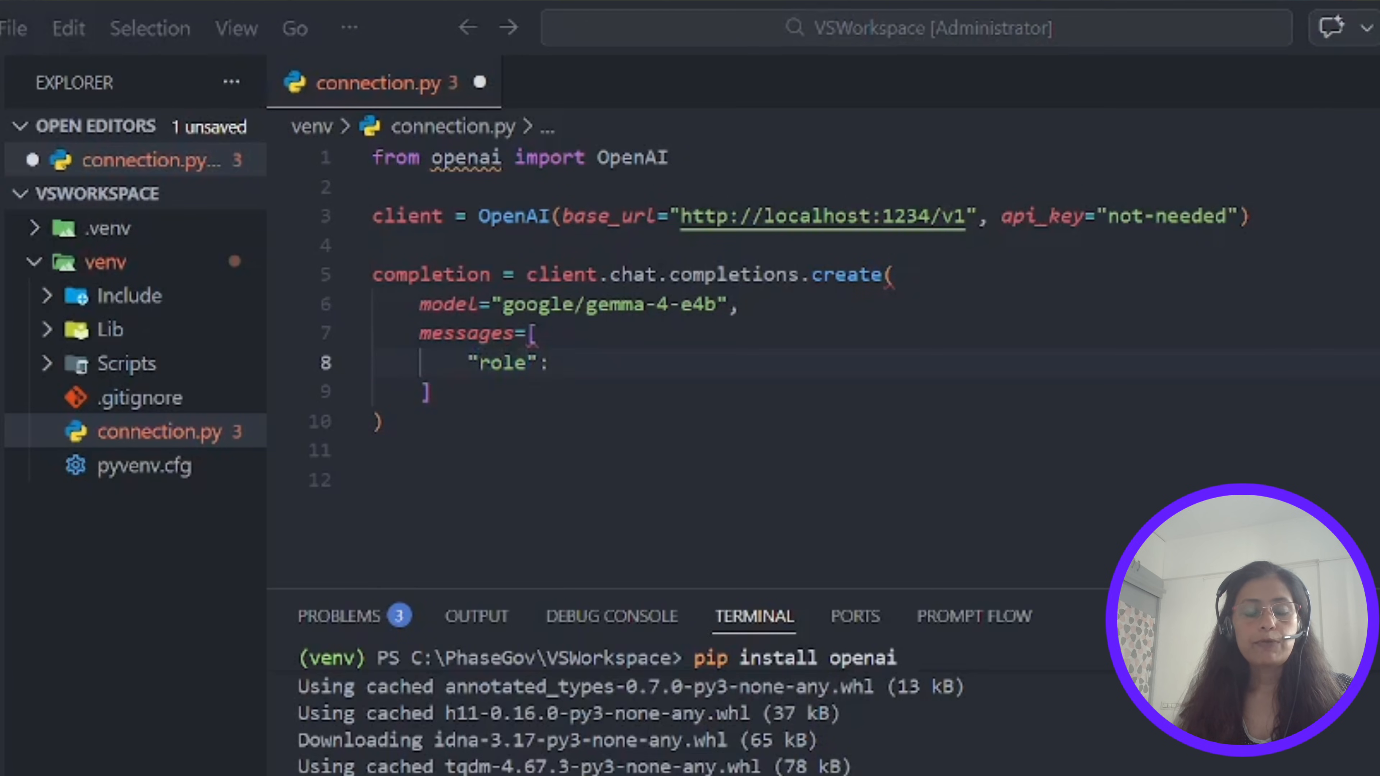
{"action": "type", "text": " \"system\", \"content\"="}
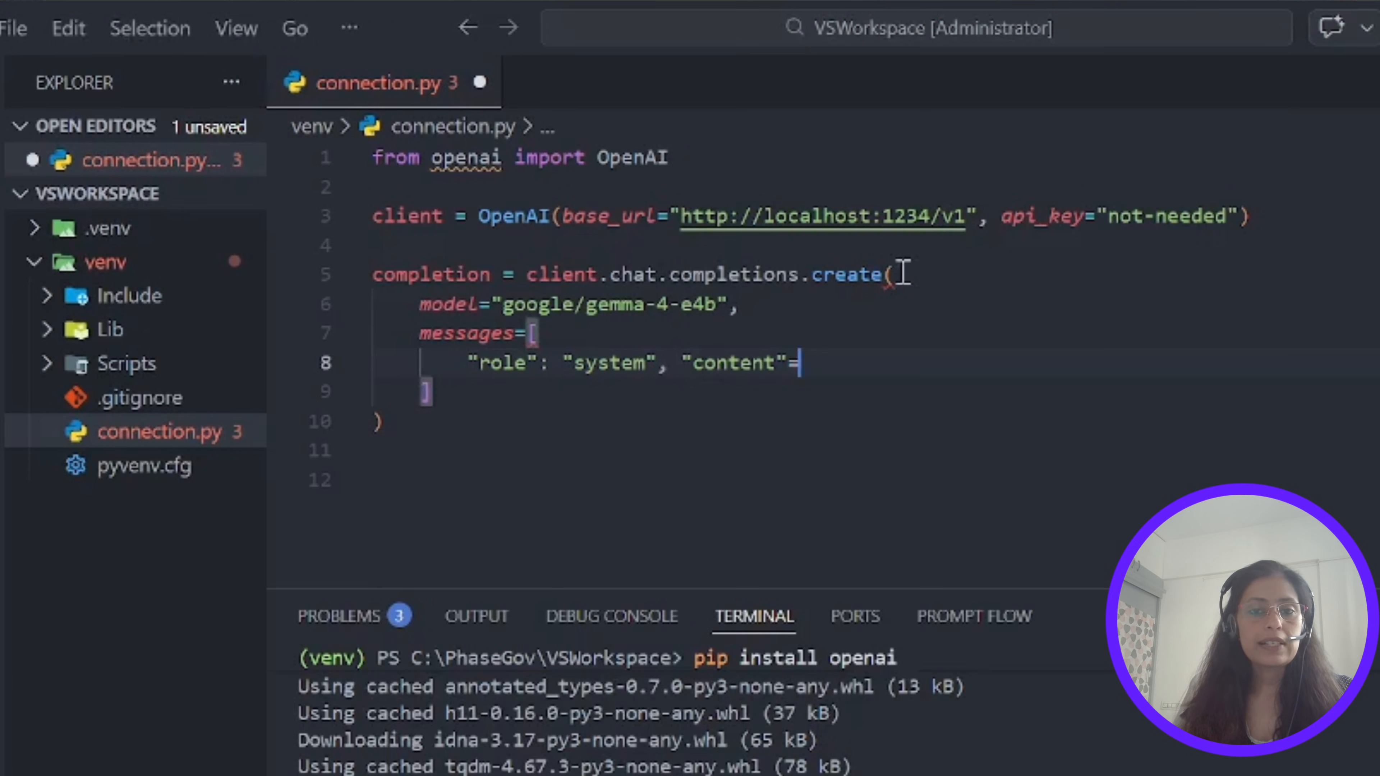
{"action": "type", "text": "\"Always answer in rhymes.\"},"}
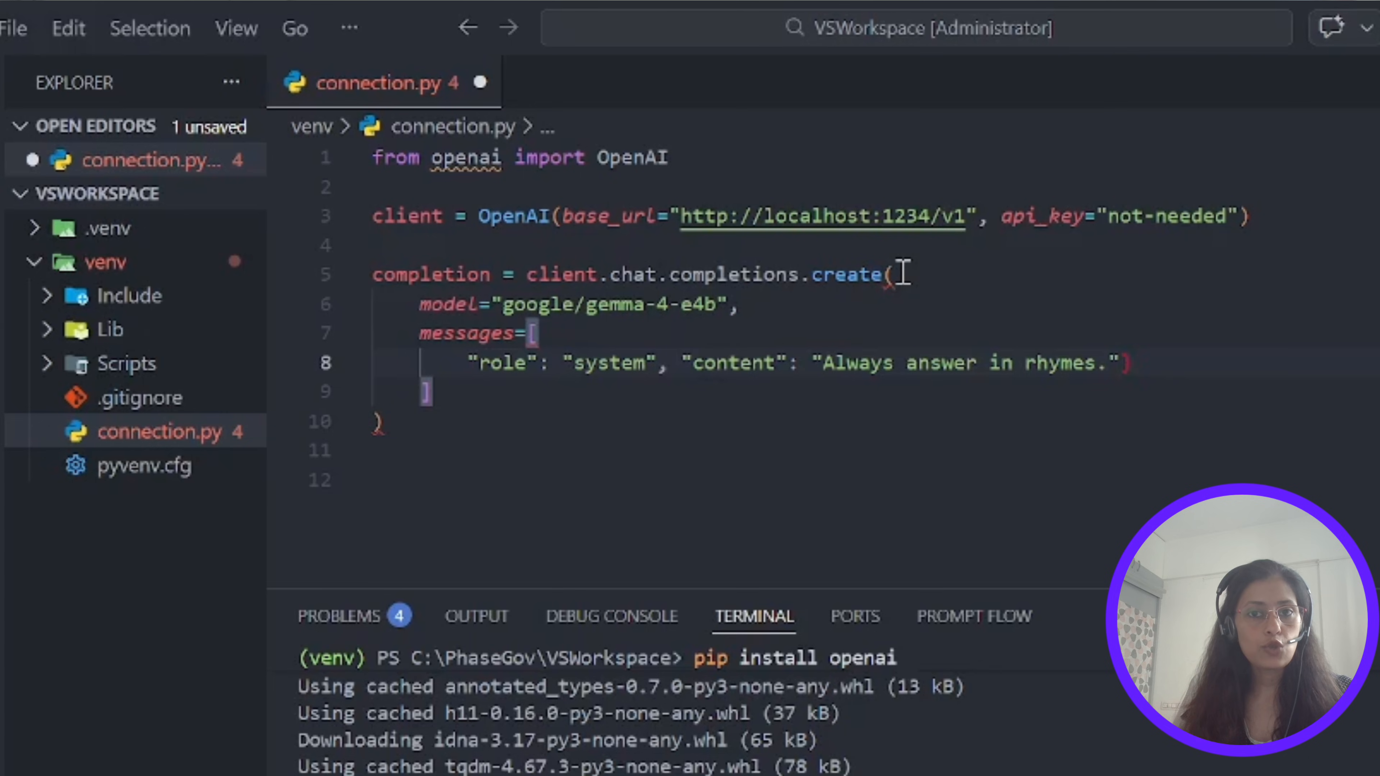
{"action": "left_click", "coordinate": [460, 363]}
{"action": "type", "text": "{"}
{"action": "key", "text": "Delete"}
{"action": "key", "text": "Delete"}
Step: Add a second messages entry with the role "user" and the content "Introduce yourself."
{"action": "left_click", "coordinate": [1158, 363]}
{"action": "key", "text": "Return"}
{"action": "type", "text": "{\"role\": \"user"}
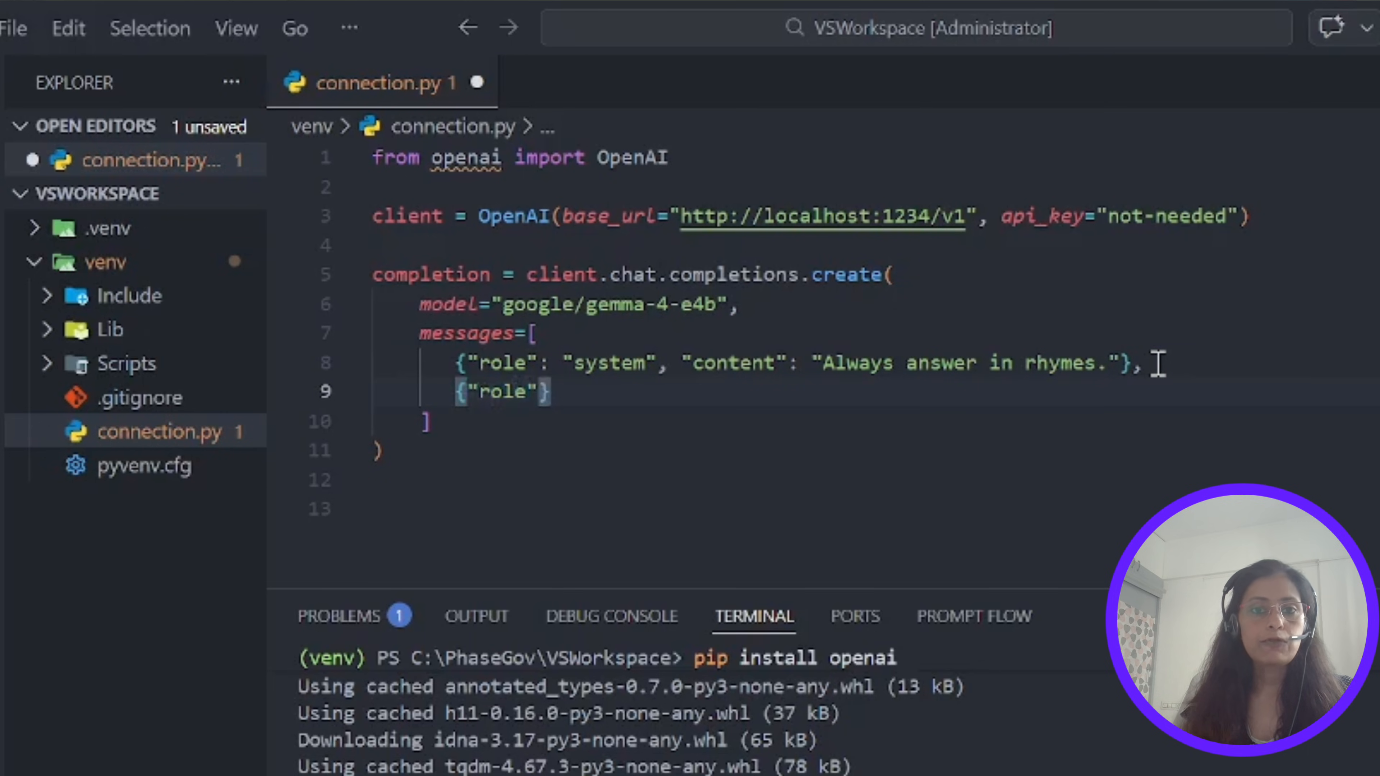
{"action": "type", "text": "\", \"content\": \"Introduce yo"}
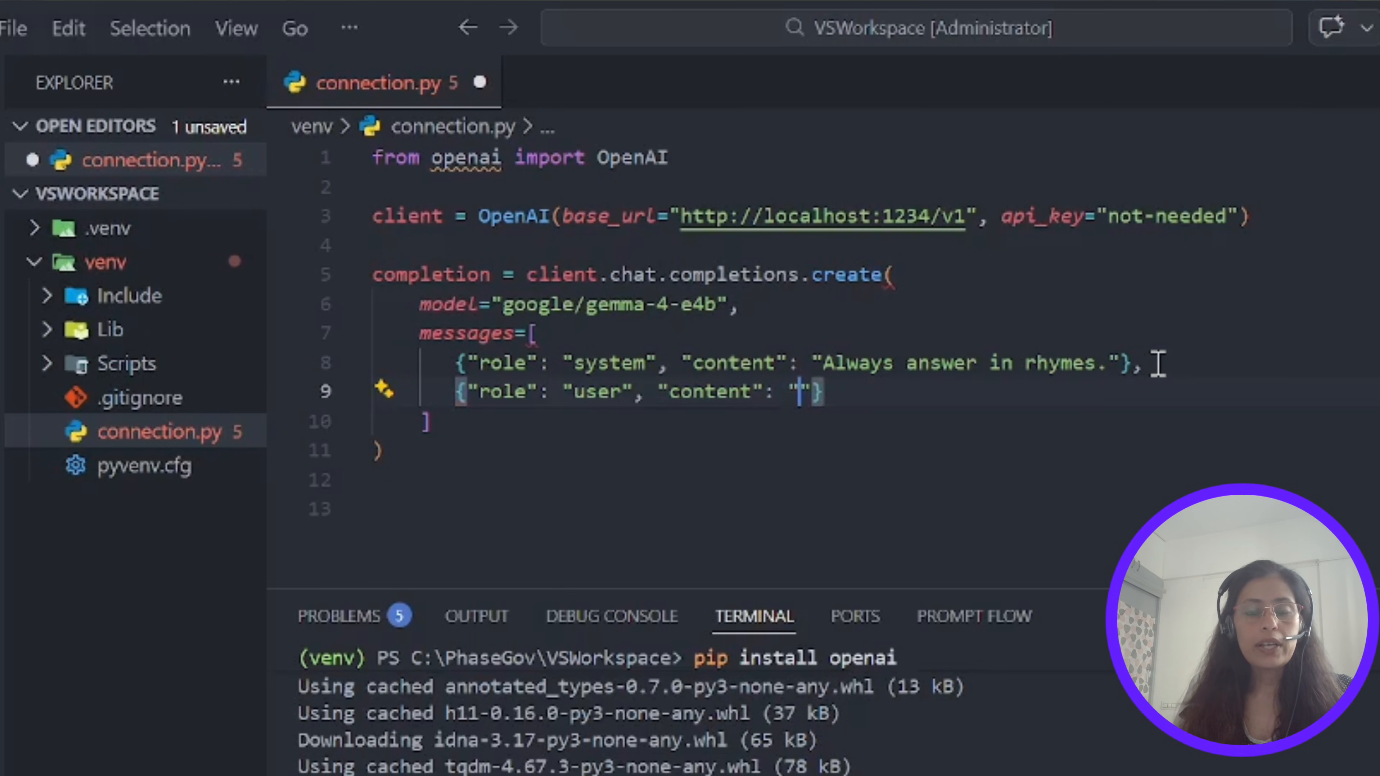
{"action": "type", "text": "urself."}
{"action": "scroll", "coordinate": [1114, 363], "scroll_direction": "down", "scroll_amount": 1}
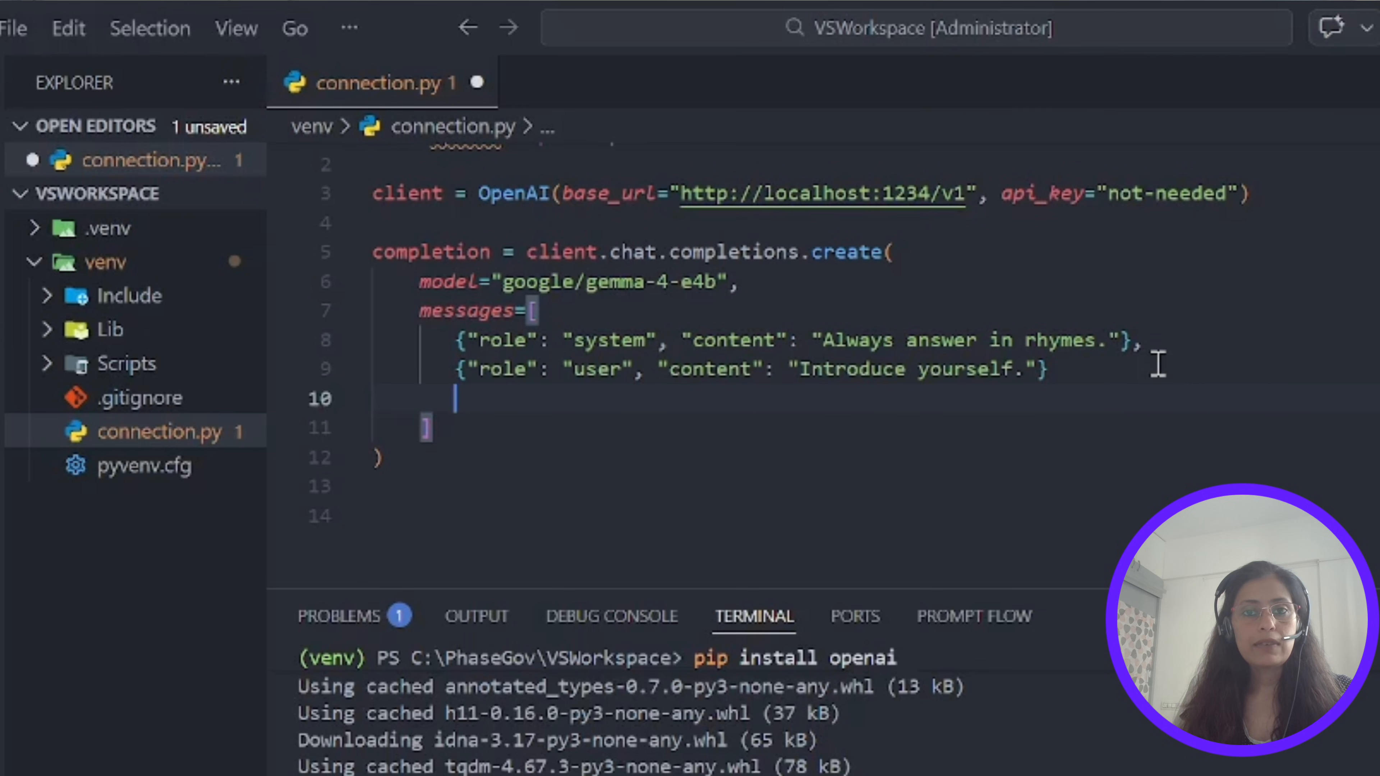
Step: Close the messages list with a comma and add the argument temperature=0.7 to the create call
{"action": "left_click", "coordinate": [471, 396]}
{"action": "type", "text": ","}
{"action": "key", "text": "Return"}
{"action": "scroll", "coordinate": [472, 395], "scroll_direction": "down", "scroll_amount": 1}
{"action": "type", "text": "temperature=0.7"}
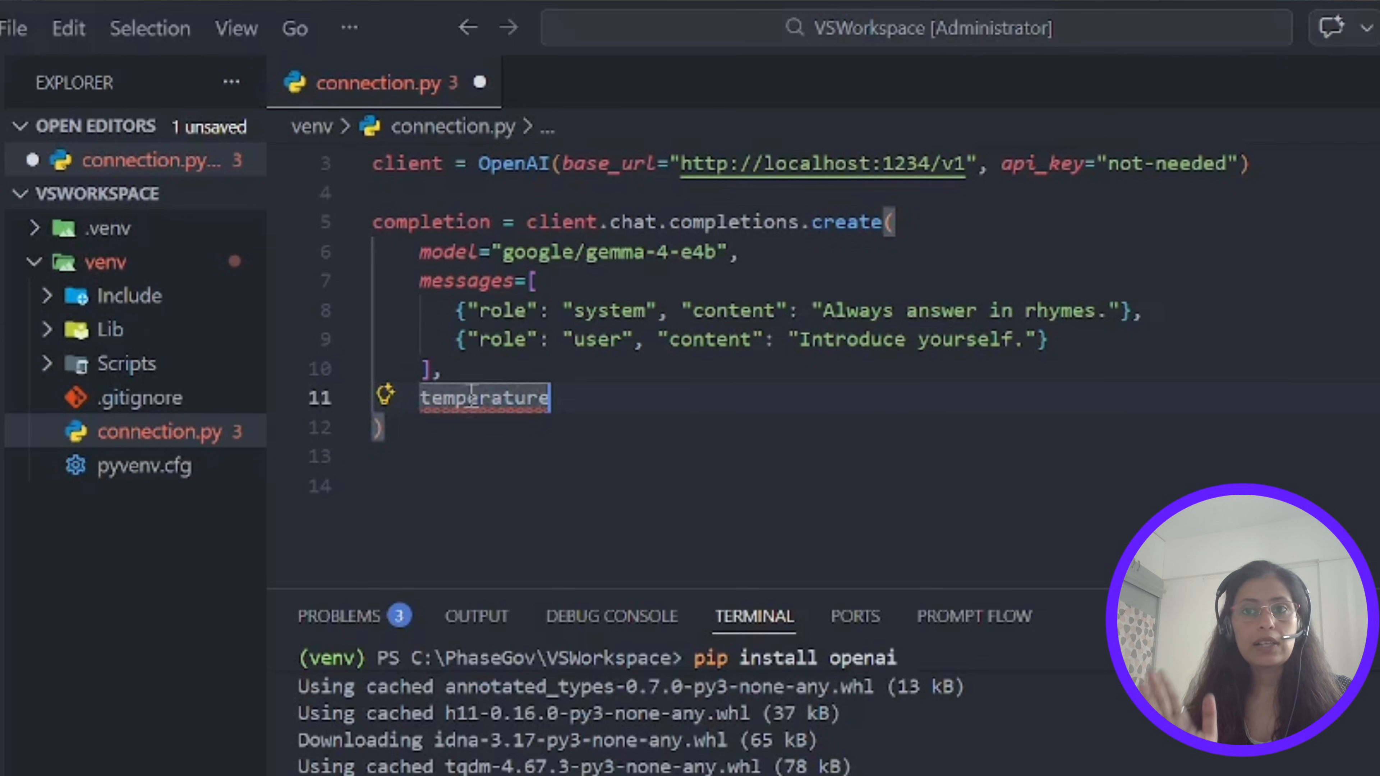
{"action": "type", "text": ","}
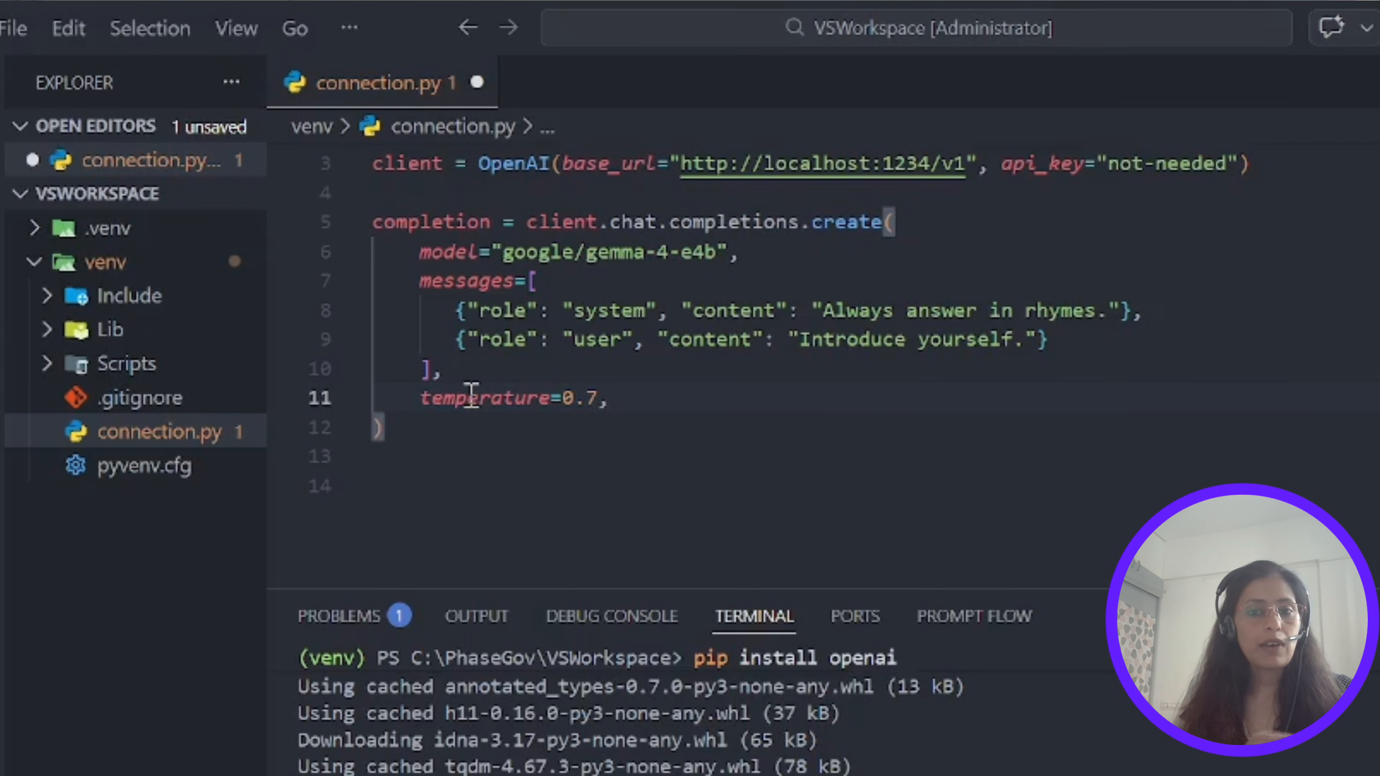
Step: Below the create call, add print(completion.choices[0].message) and save connection.py
{"action": "type", "text": "print"}
{"action": "type", "text": "(completion.choices[0].message"}
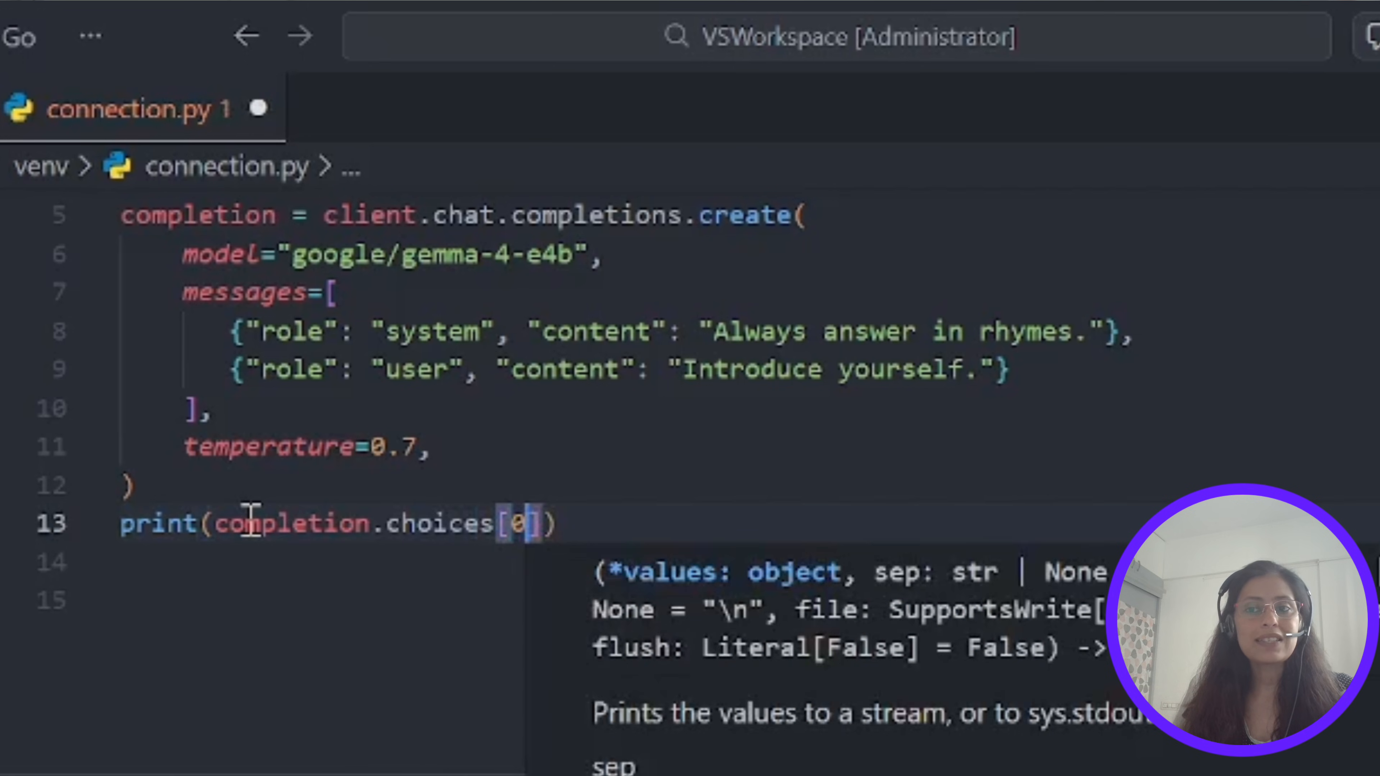
{"action": "key", "text": "ctrl+s"}
{"action": "key", "text": "ctrl+Home"}
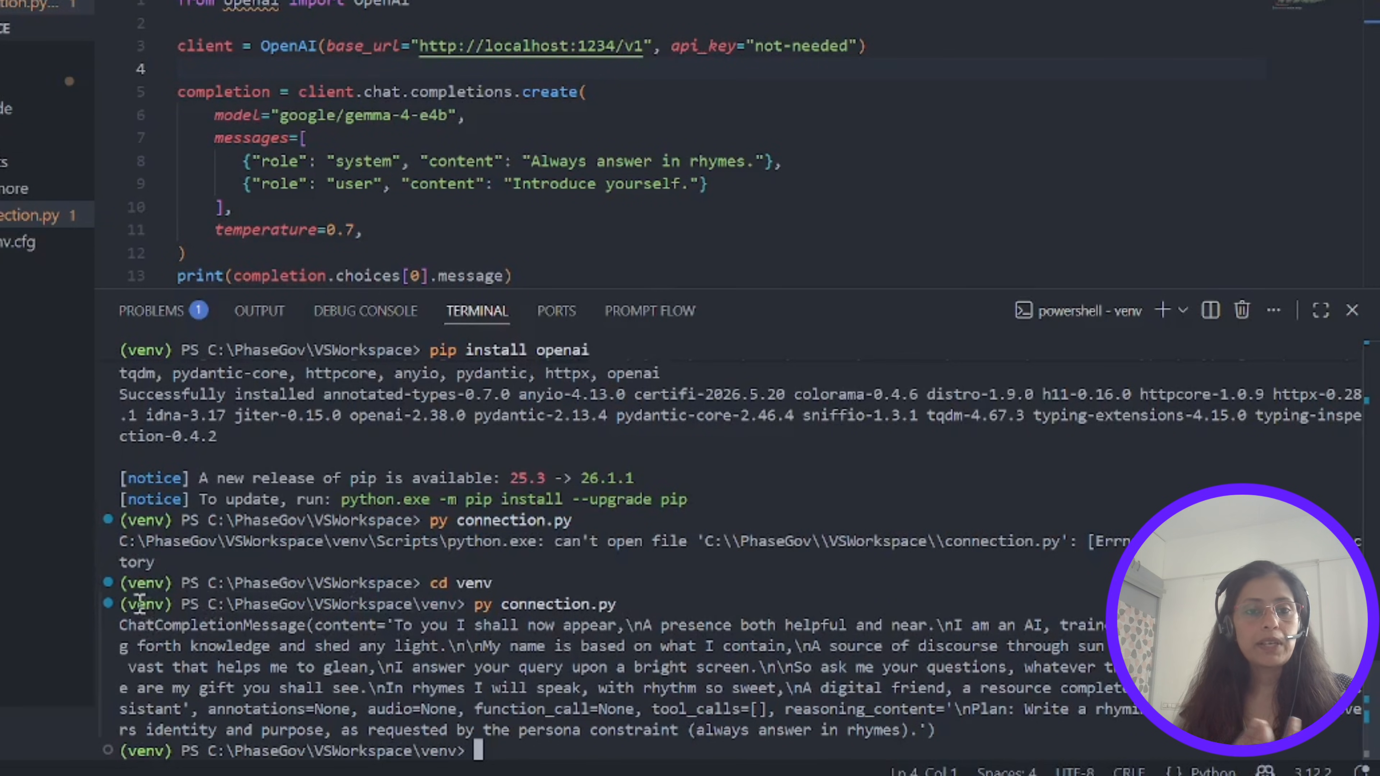
Step: Highlight the previous run command and its response in the terminal, and run py connection.py again from the venv folder
{"action": "left_click_drag", "start_coordinate": [141, 603], "coordinate": [618, 603]}
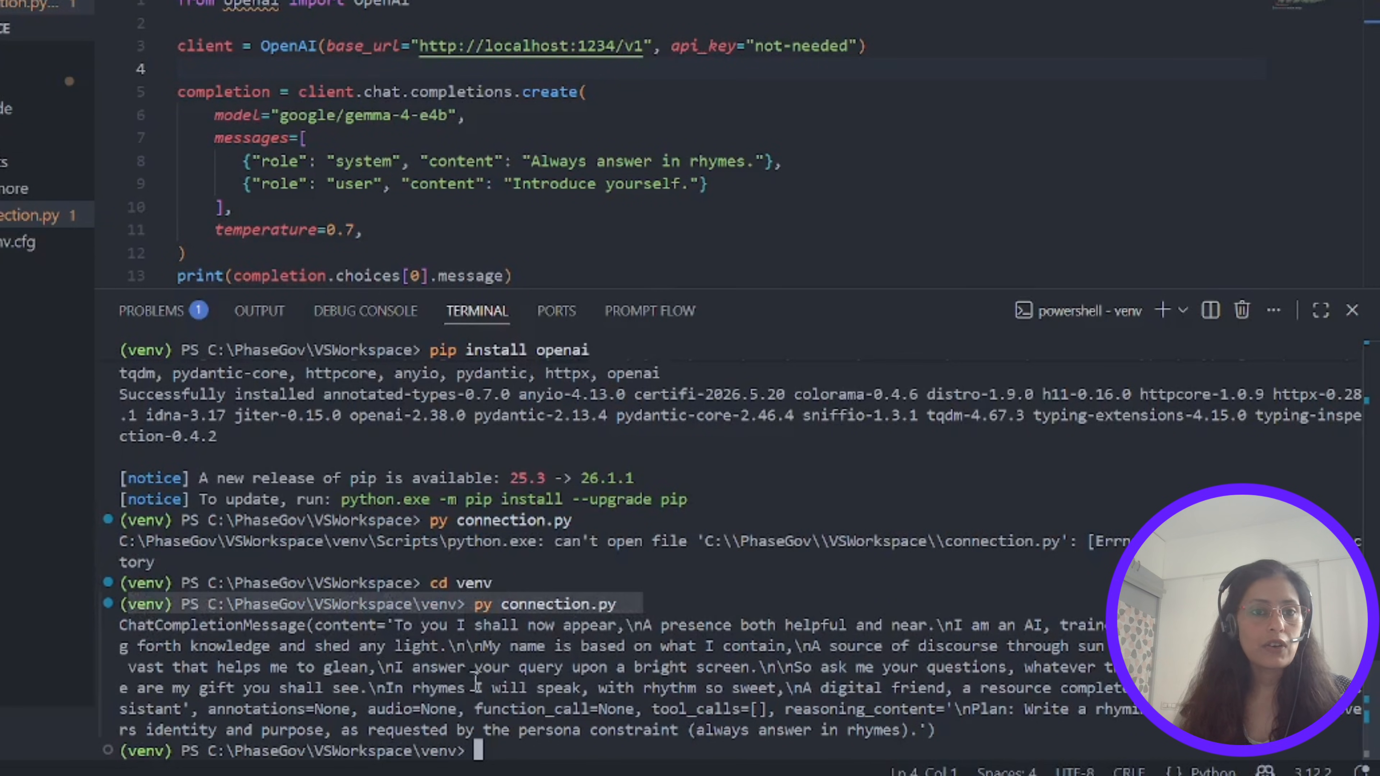
{"action": "left_click", "coordinate": [157, 613]}
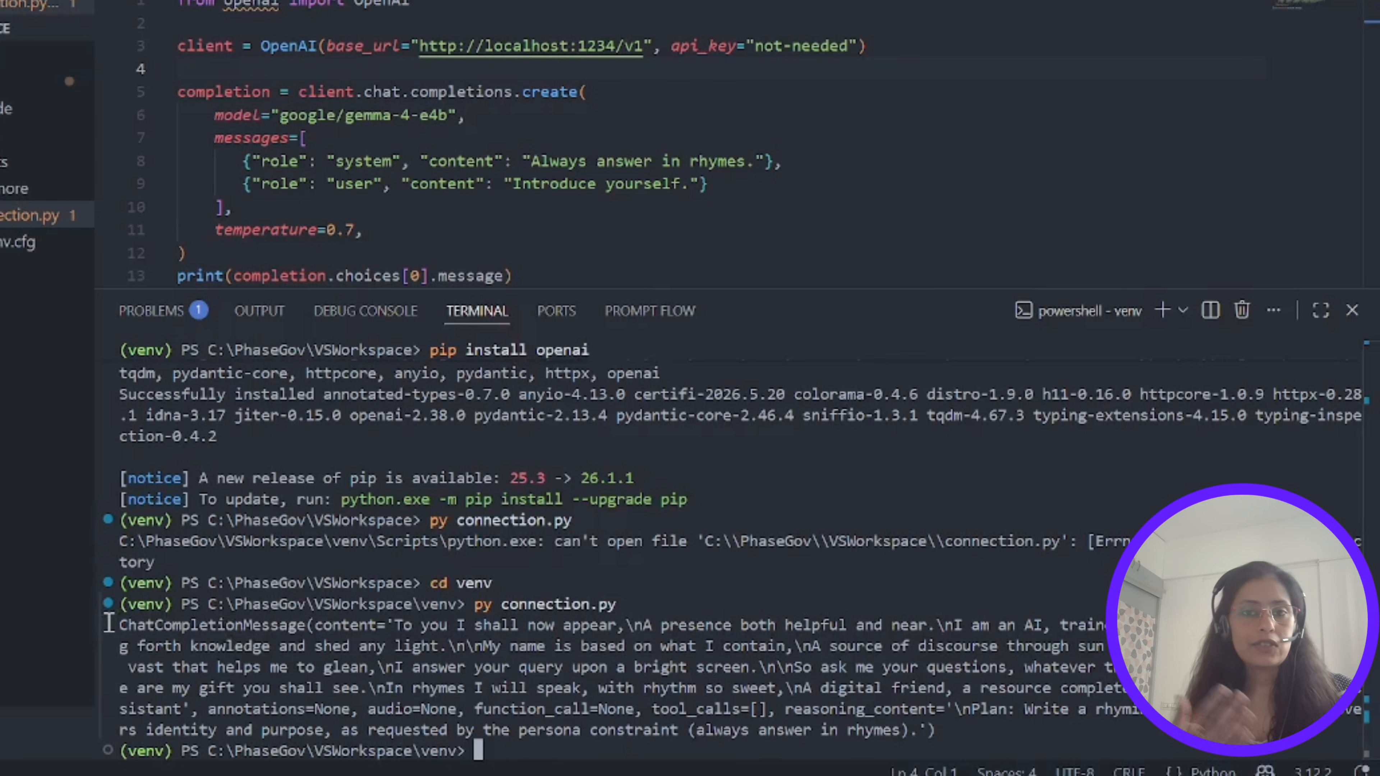
{"action": "left_click_drag", "start_coordinate": [166, 634], "coordinate": [913, 737]}
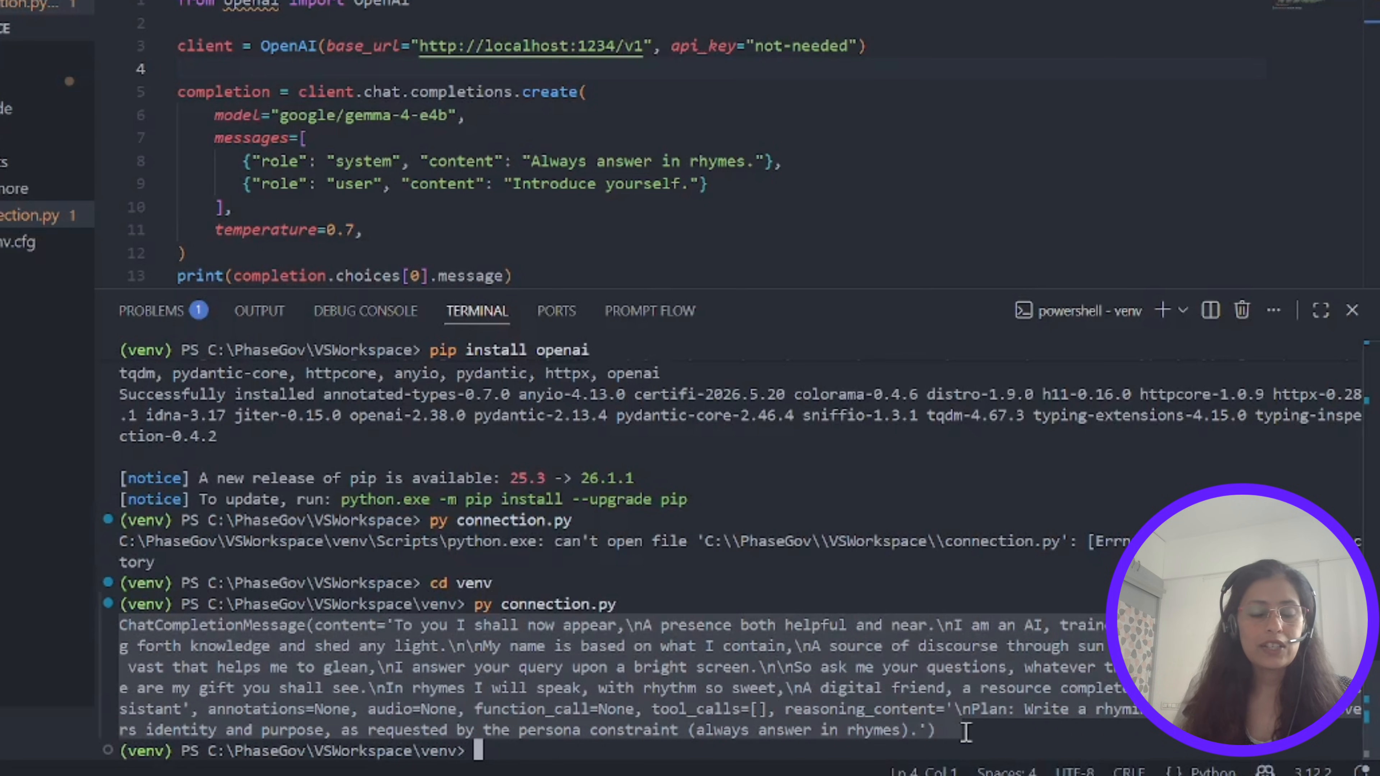
{"action": "key", "text": "Up"}
{"action": "key", "text": "Return"}
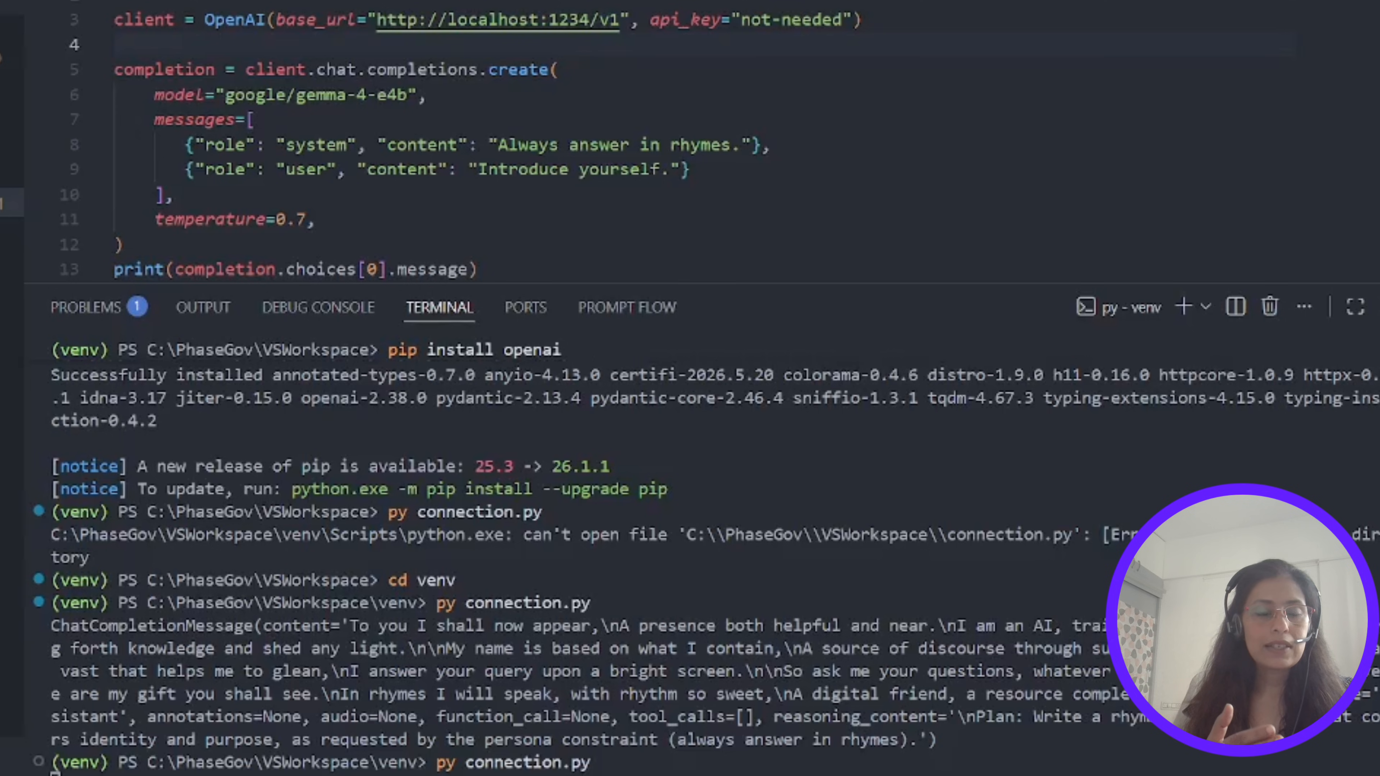